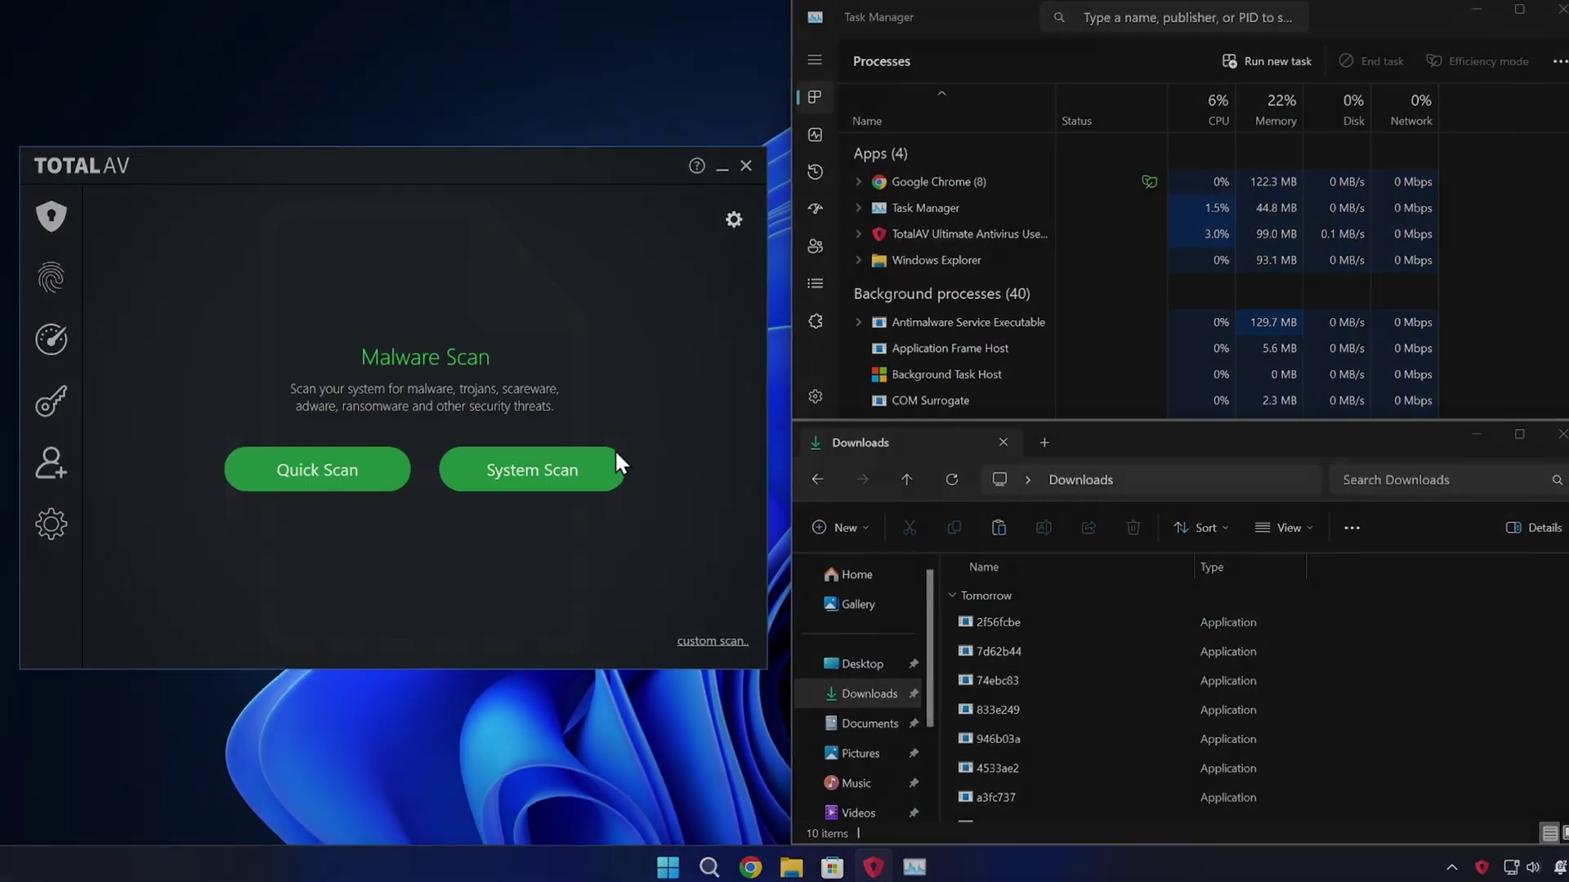
Step: Launch TotalAV's System Scan, then open the General security settings from the sidebar gear
left_click(666, 483)
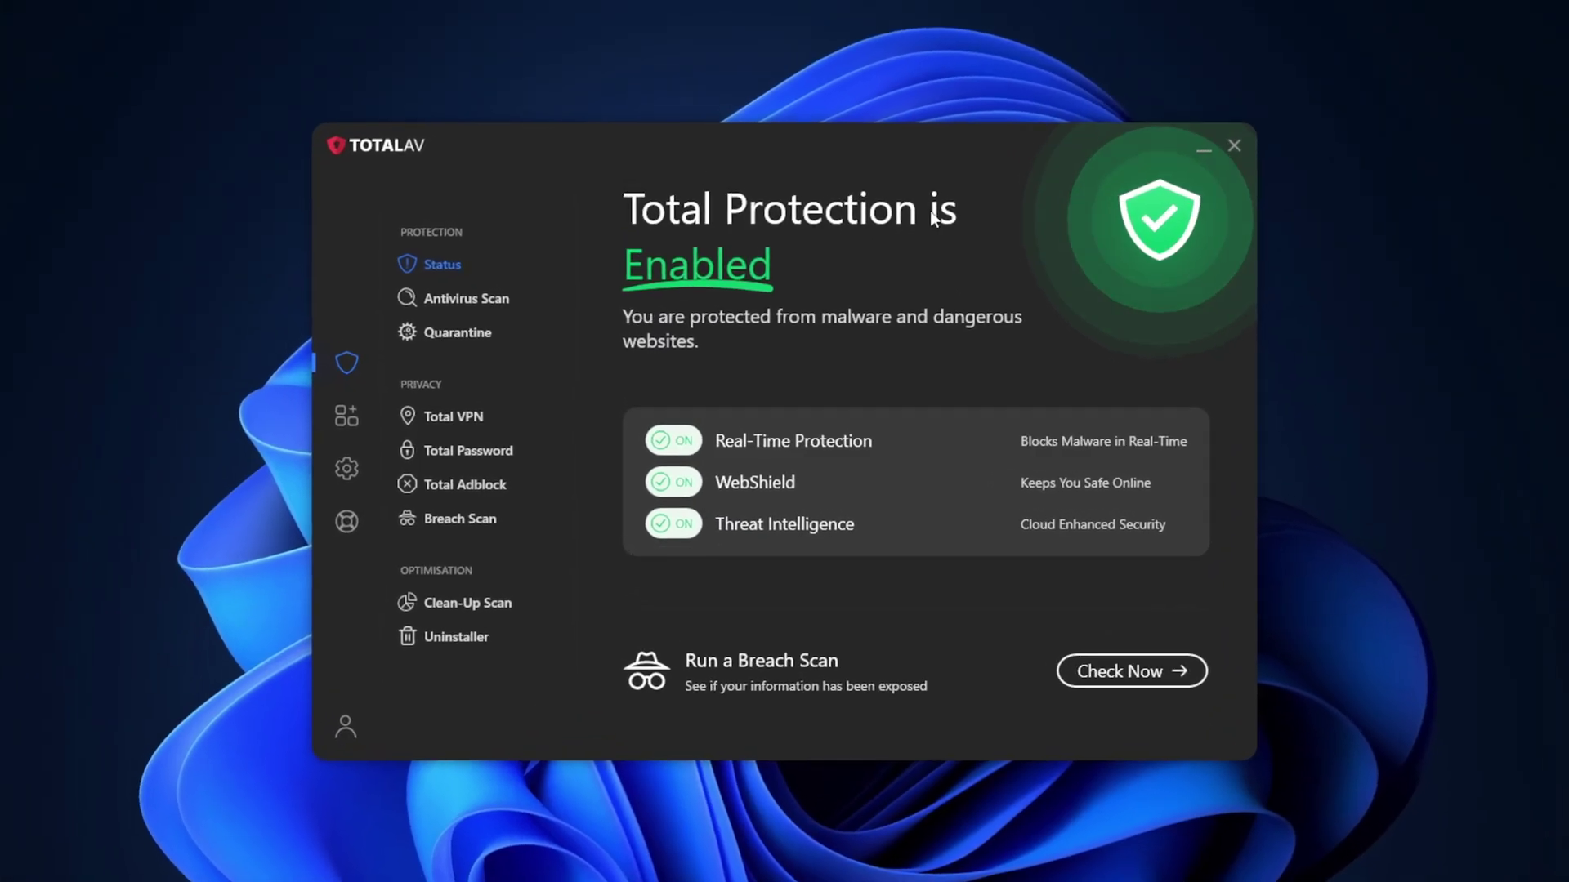
left_click(328, 471)
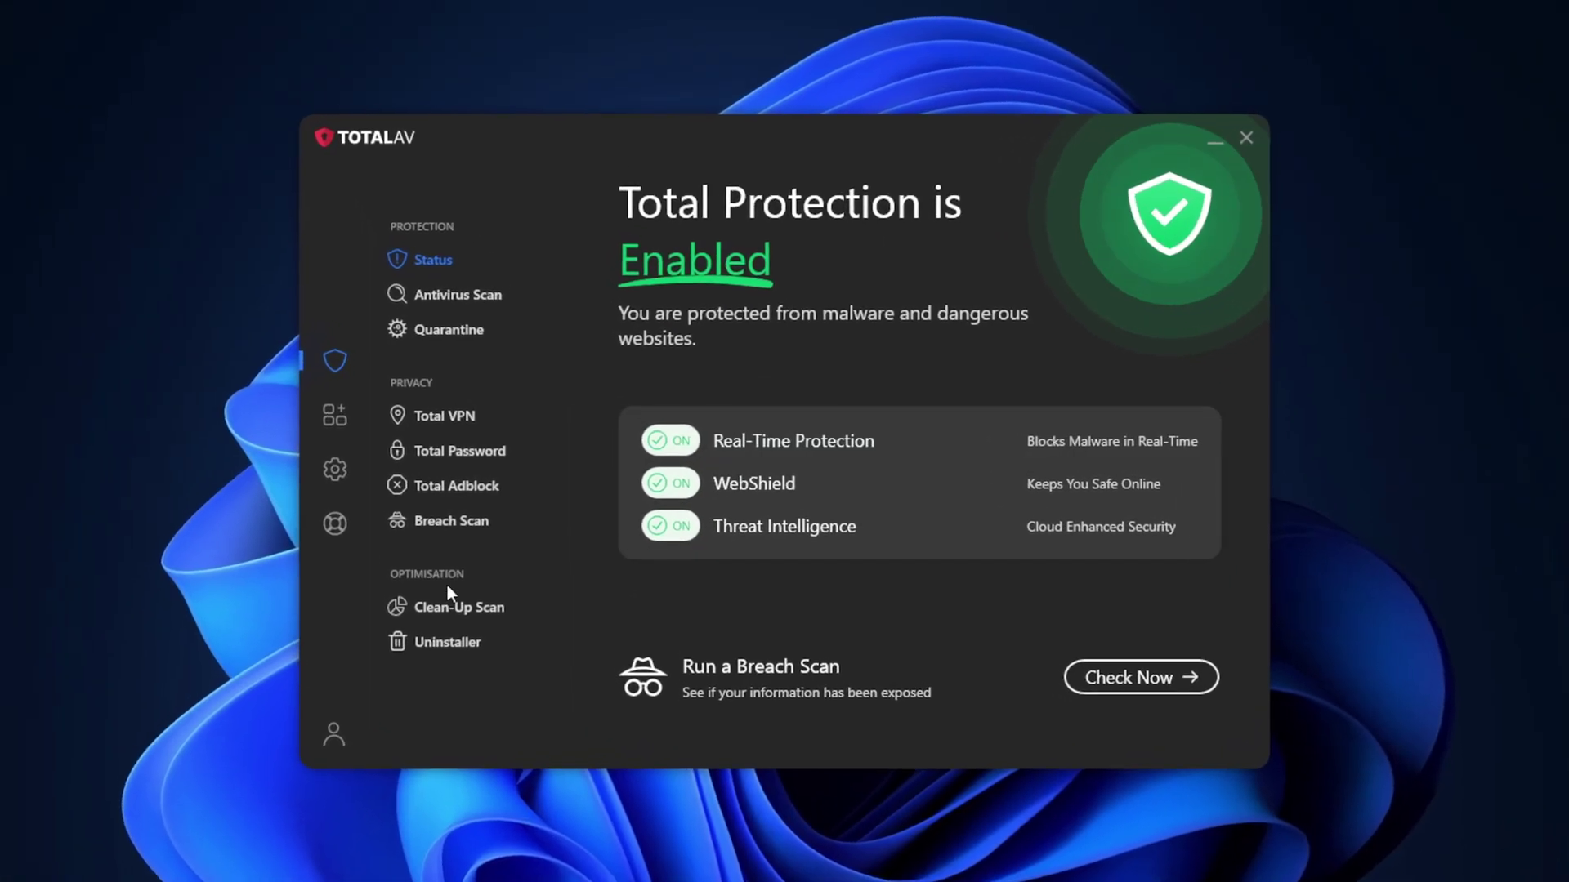
Step: Open TotalAV's Clean-Up Scan tool from the sidebar
left_click(444, 612)
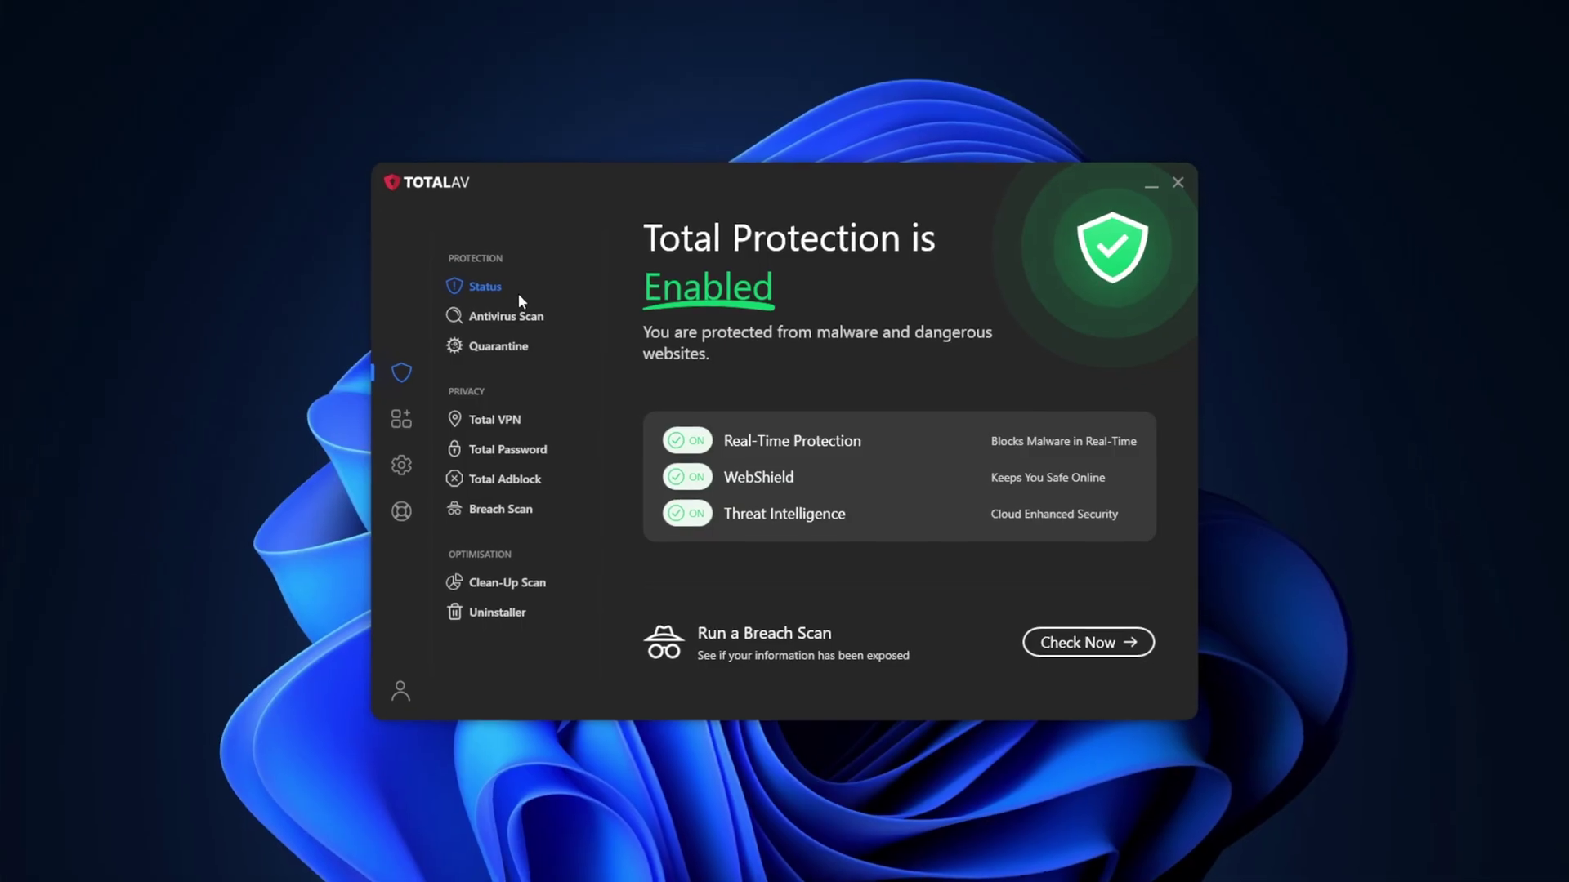
Step: Visit the Antivirus Scan, Quarantine, Total VPN, Total Password and Total Adblock pages in turn
left_click(484, 306)
left_click(459, 328)
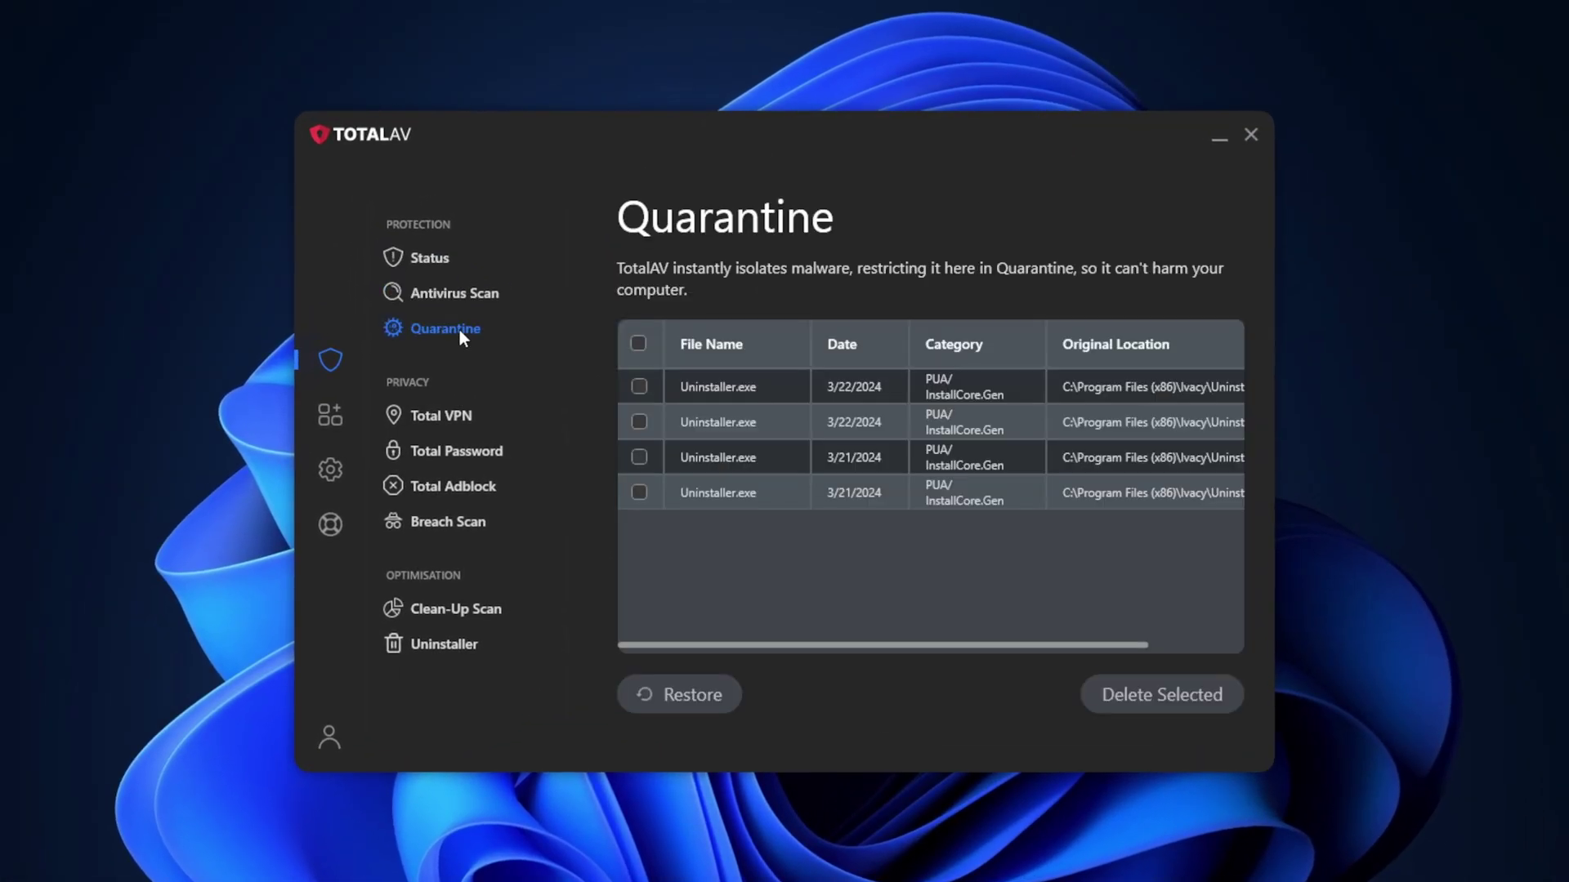
left_click(447, 419)
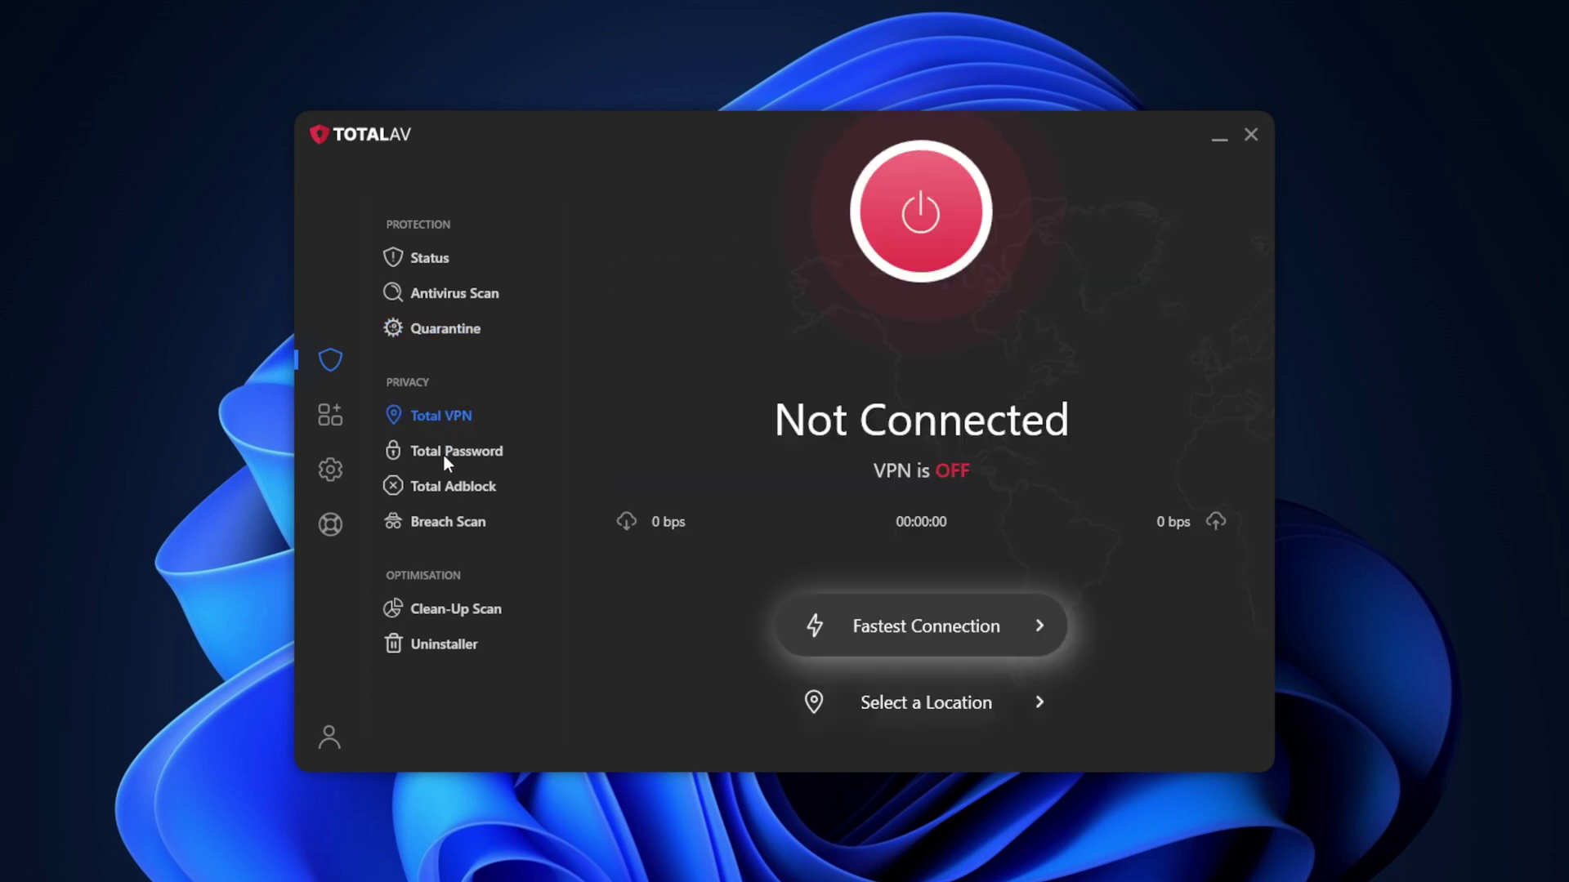
left_click(442, 453)
left_click(447, 489)
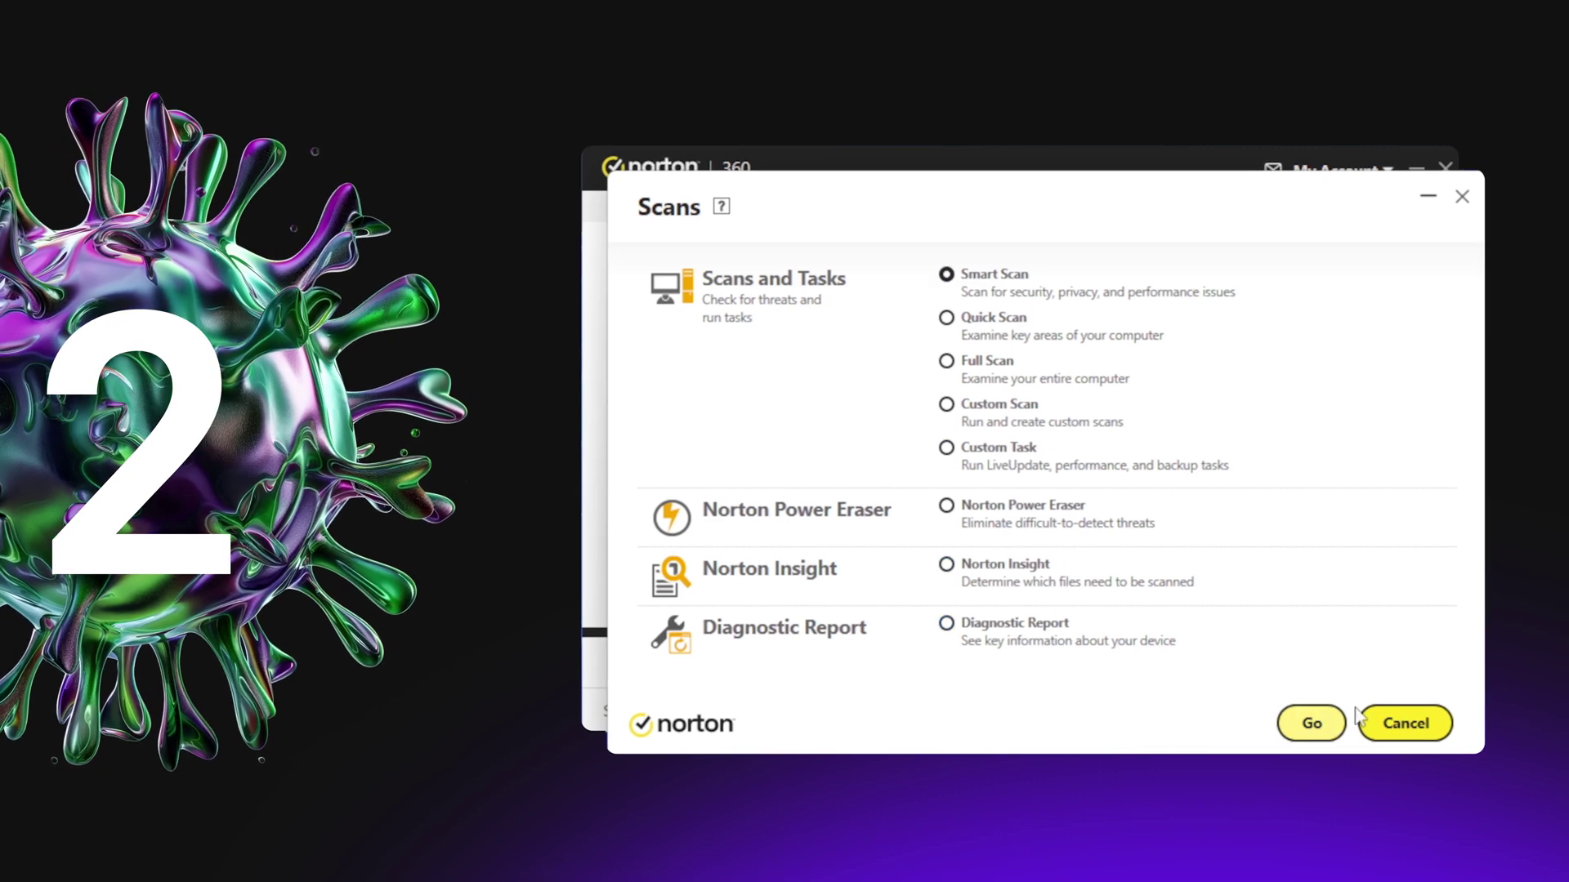
Step: Cancel Norton's Scans dialog, view Security History, then check and close the SafeCam settings
left_click(1390, 725)
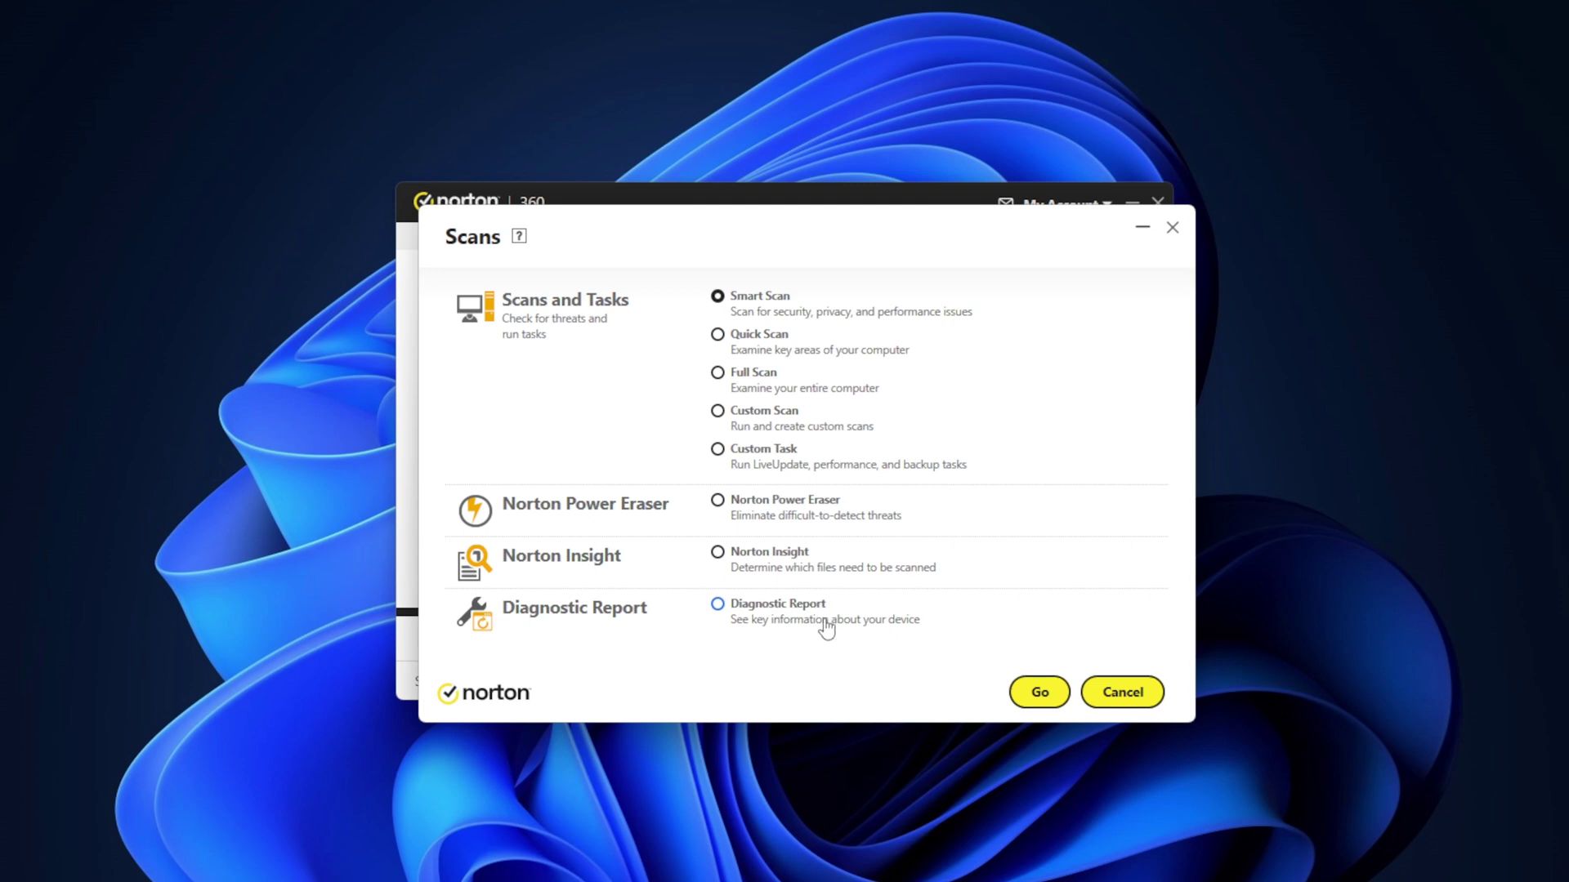
left_click(1106, 696)
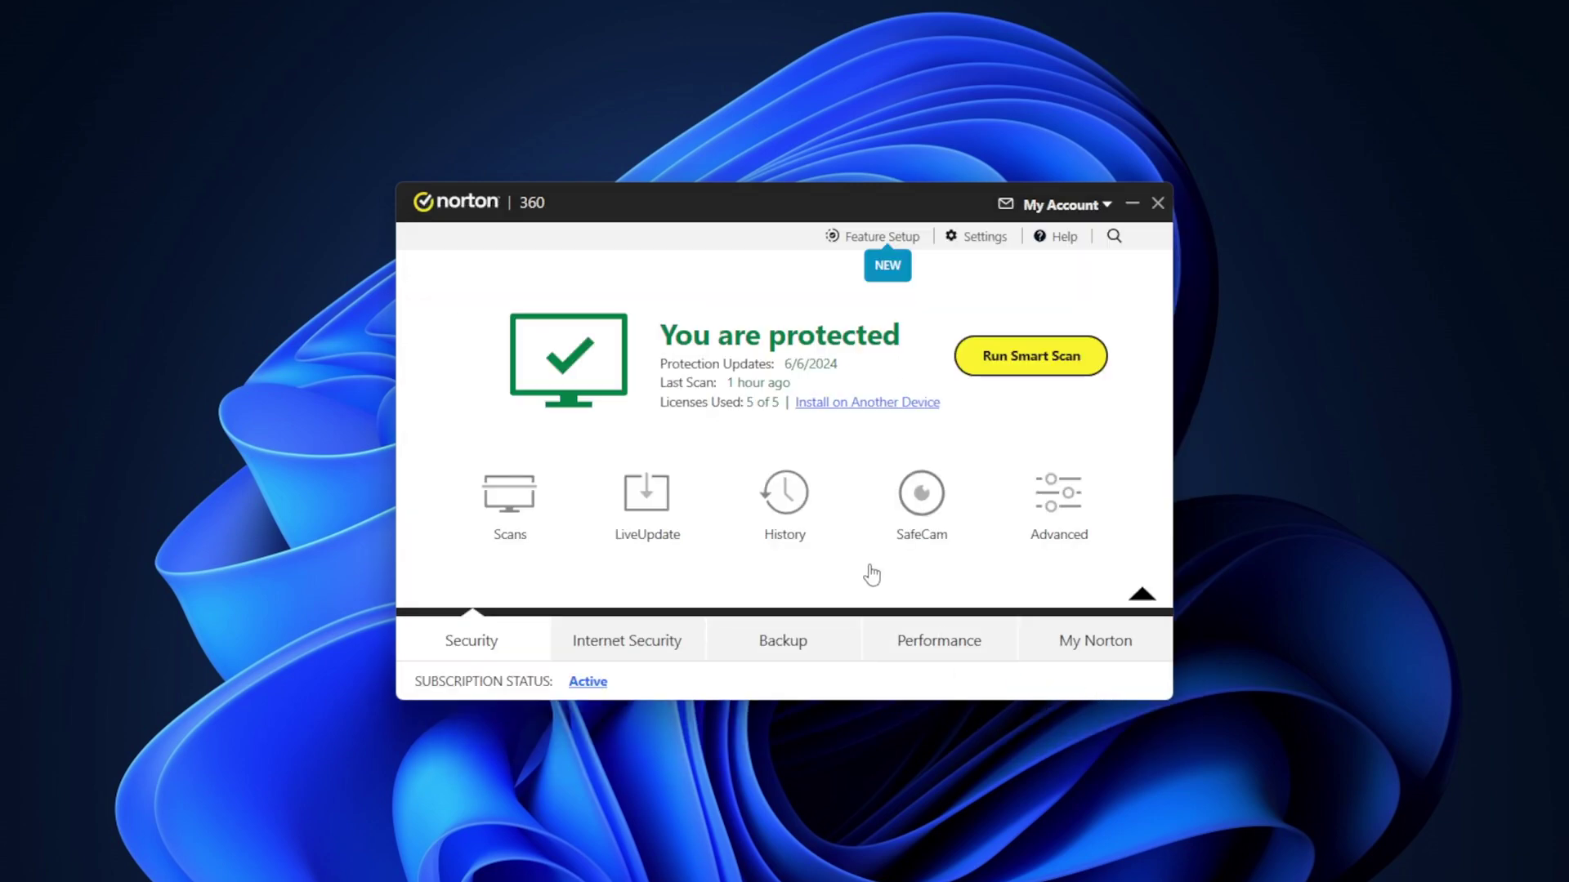
left_click(812, 531)
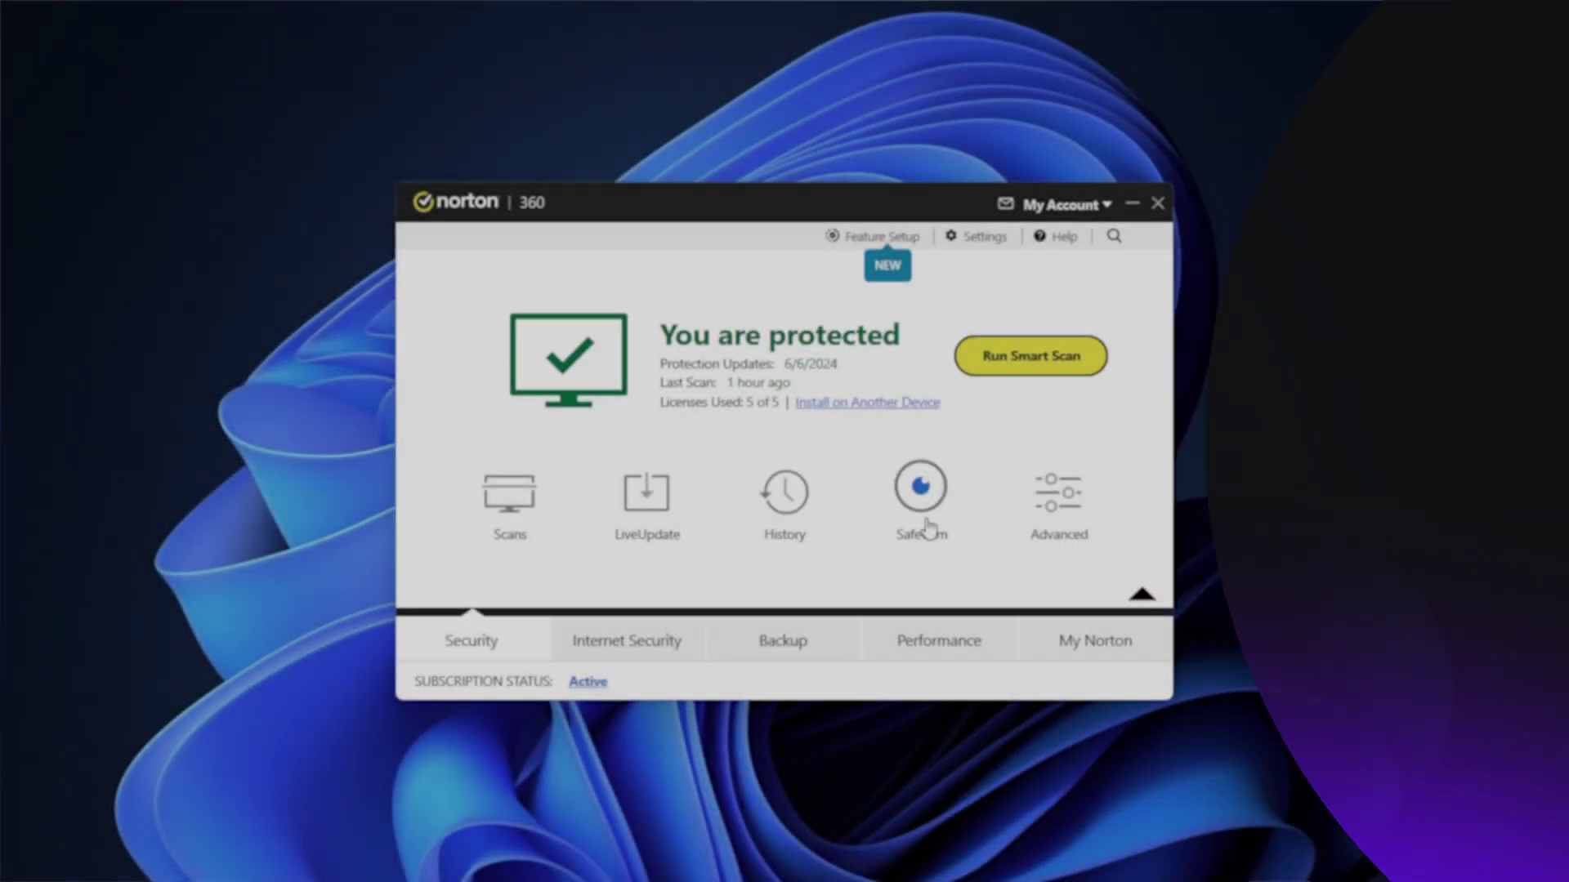
left_click(928, 525)
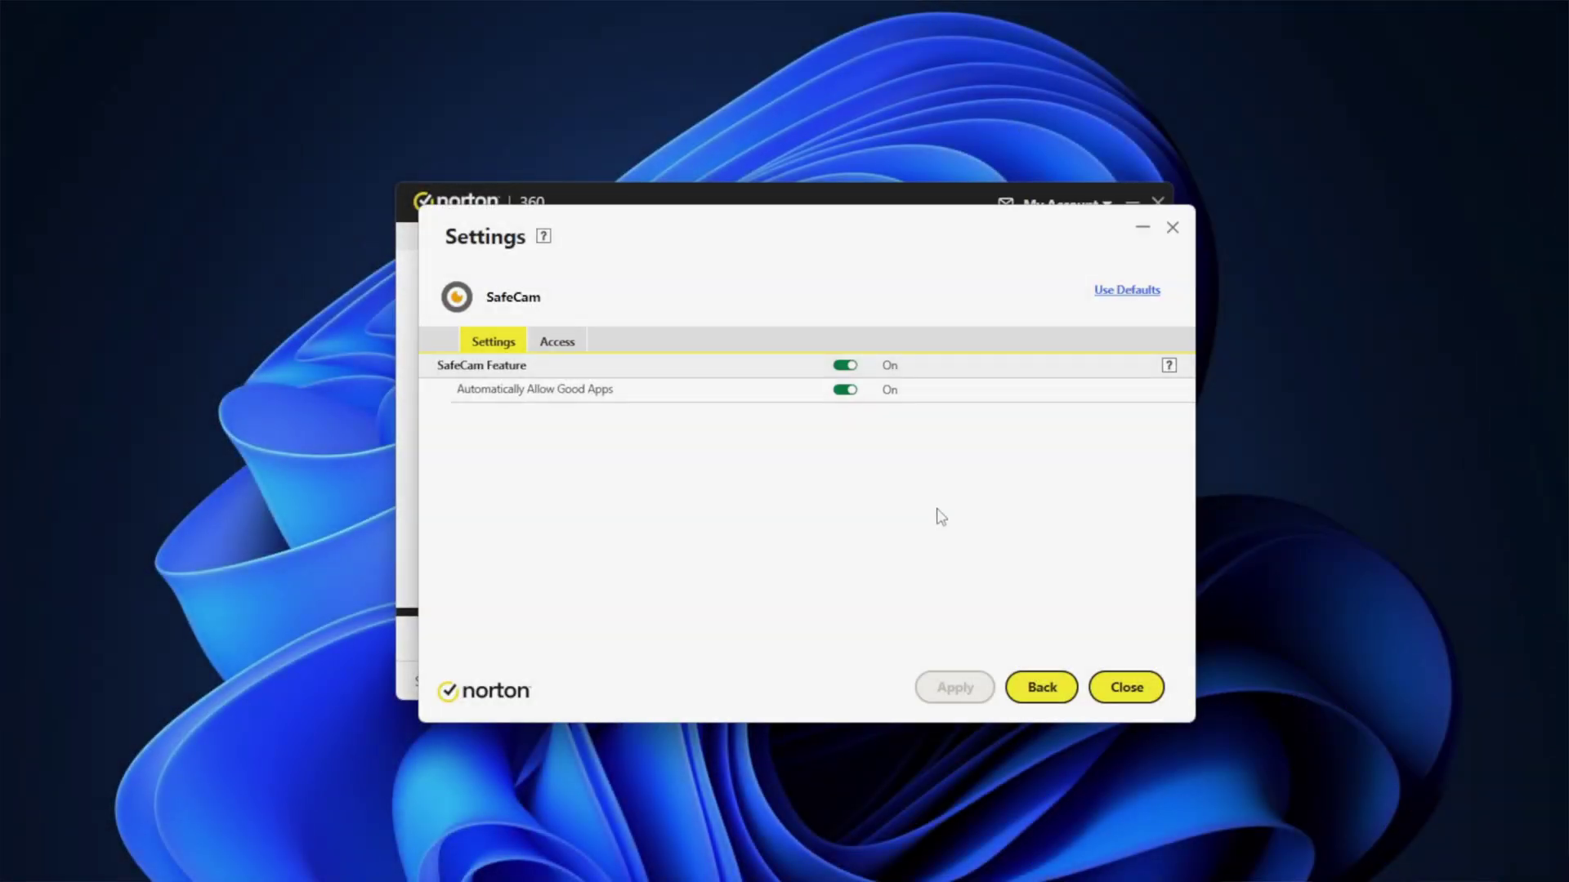
left_click(1126, 688)
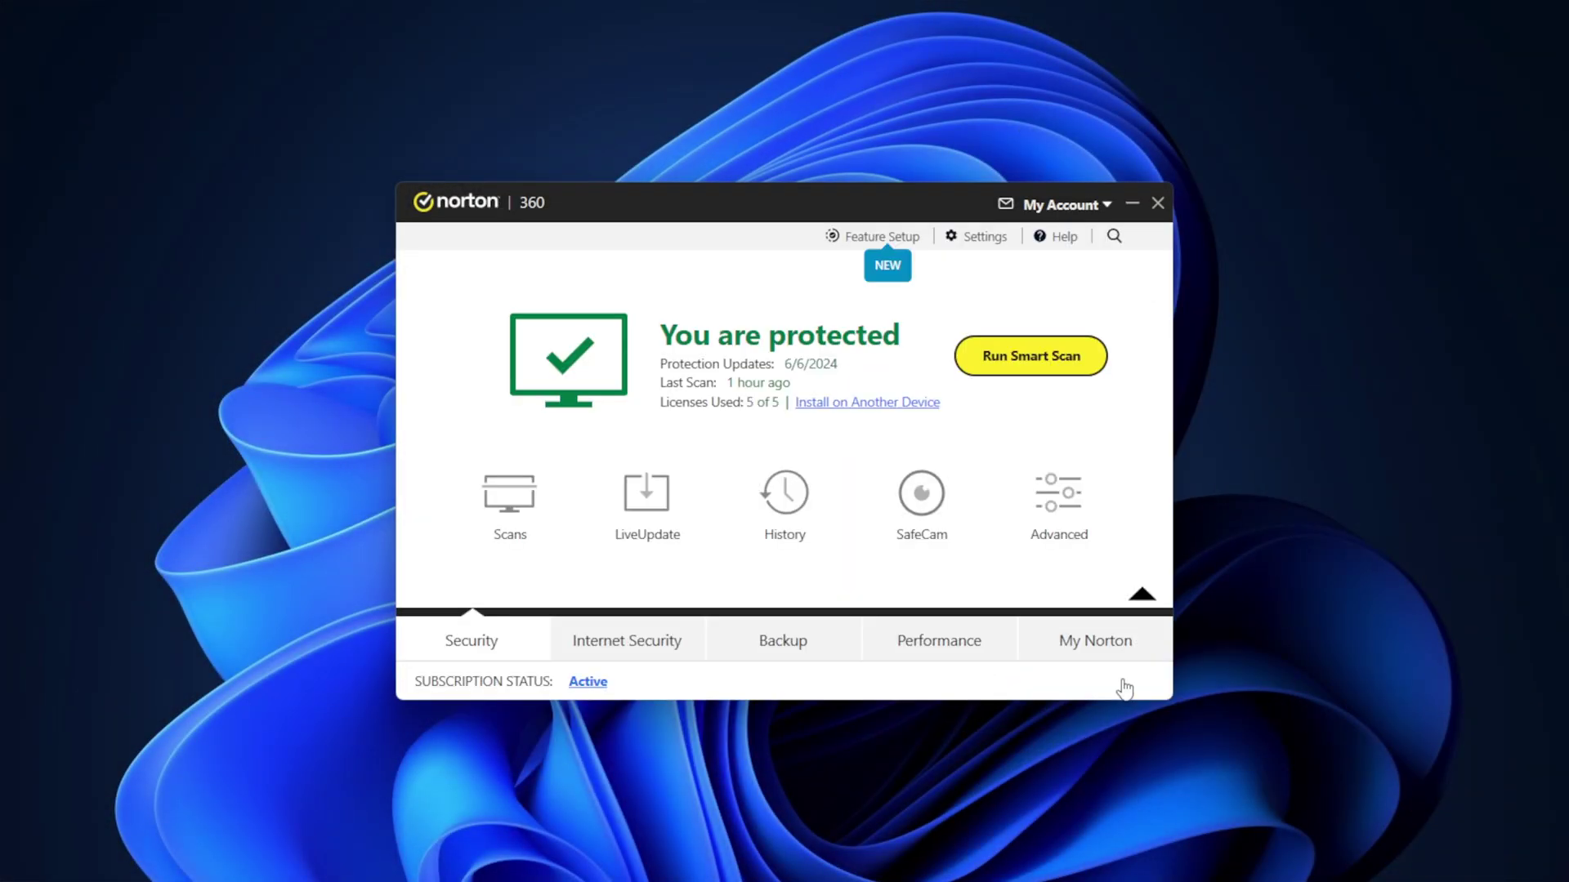
Step: Browse Norton's Advanced, Firewall and Antivirus settings, then view Bitdefender's protection features
left_click(1060, 517)
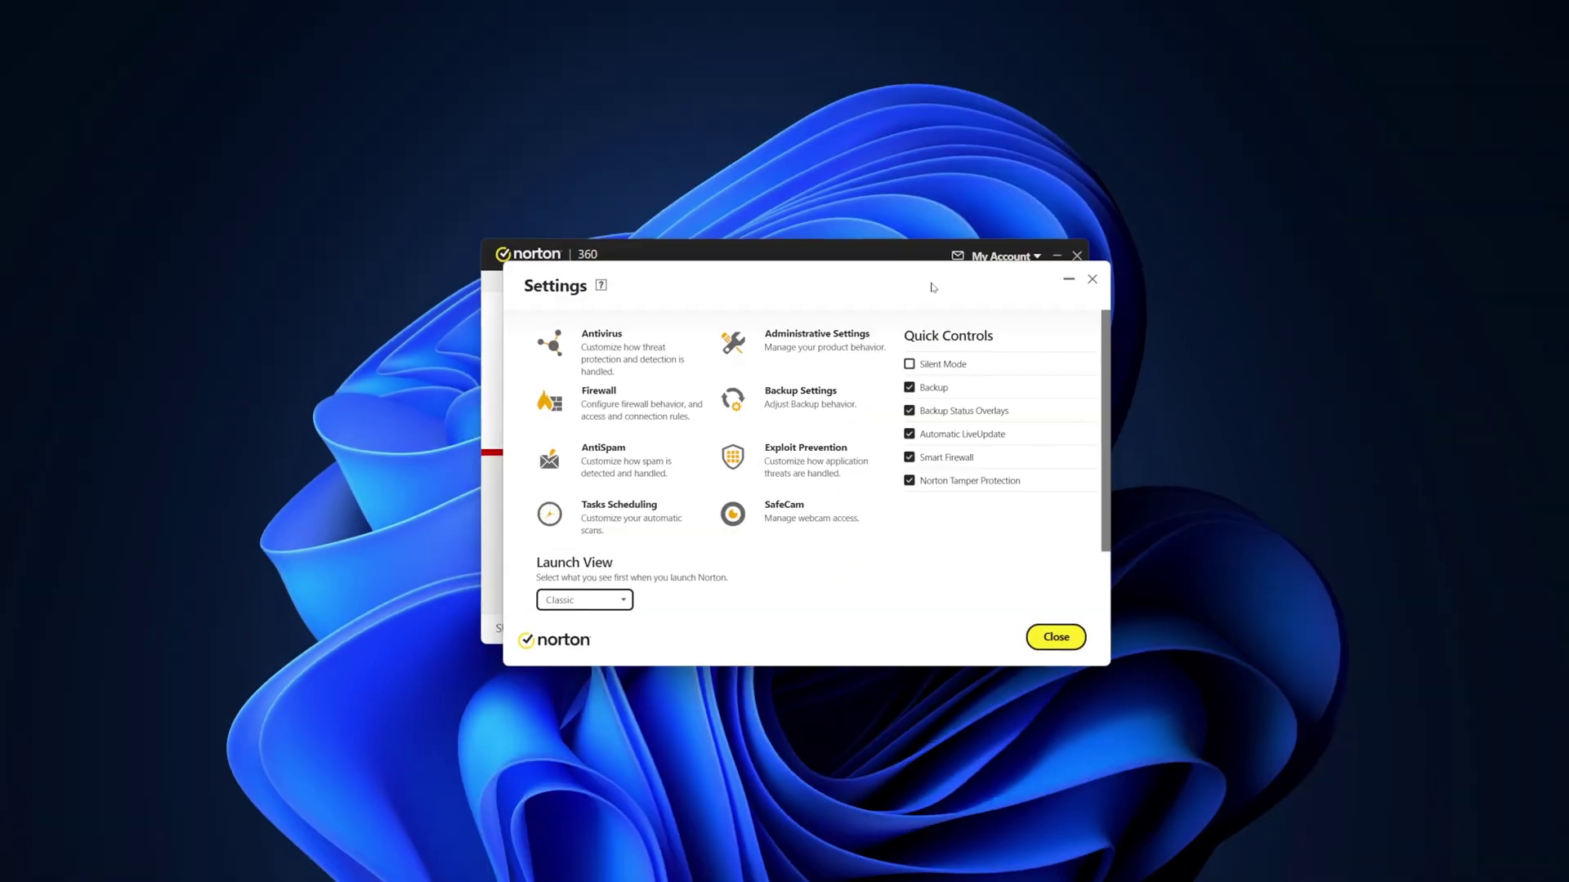
left_click(561, 382)
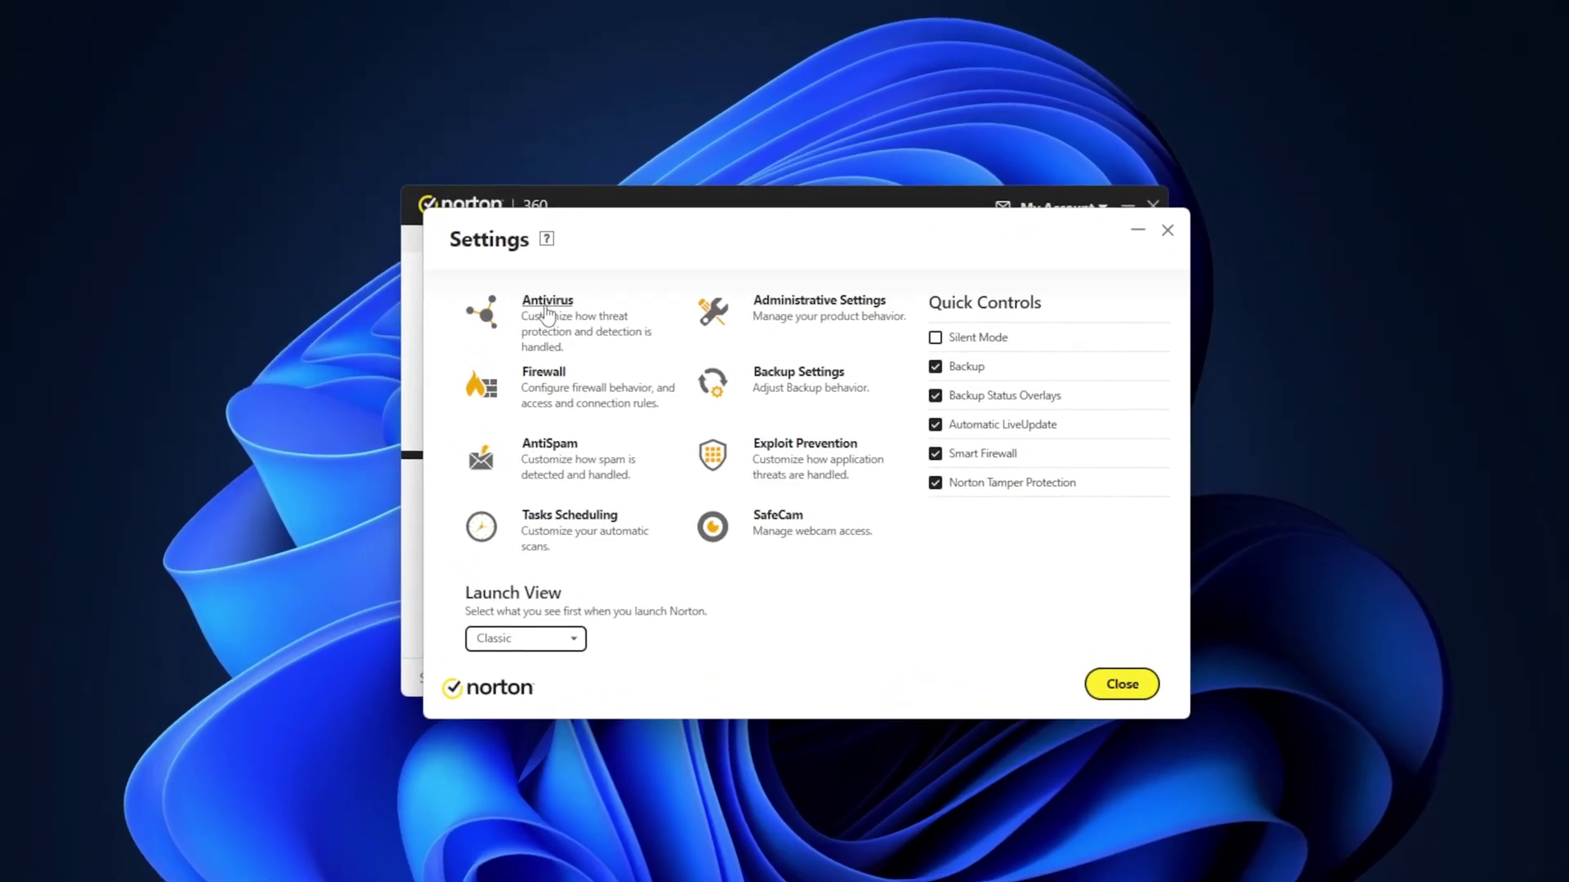
left_click(544, 311)
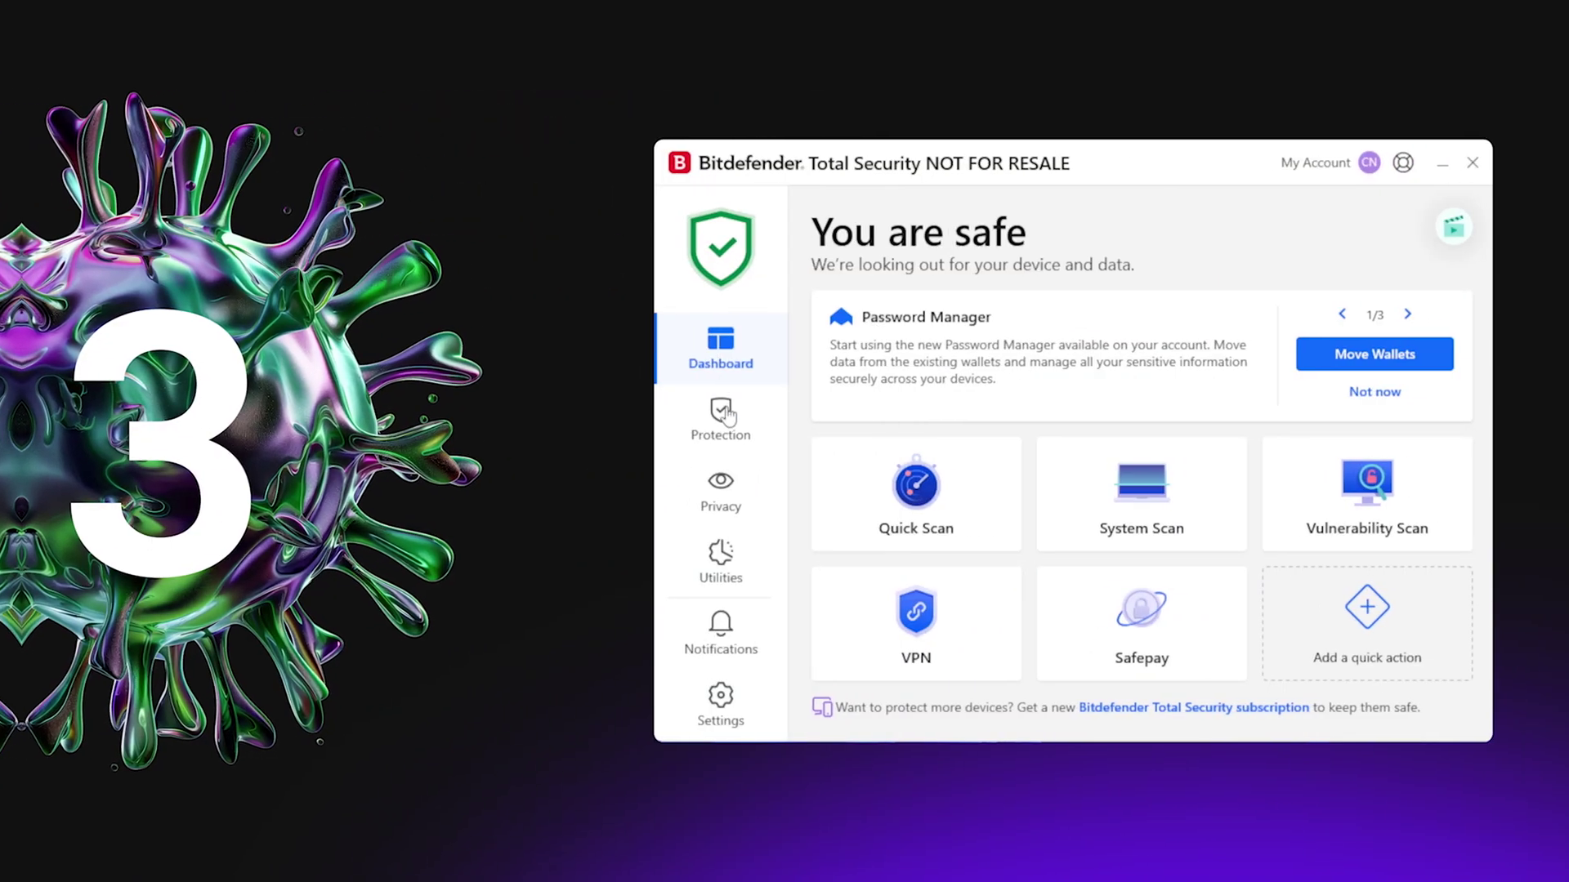
left_click(725, 416)
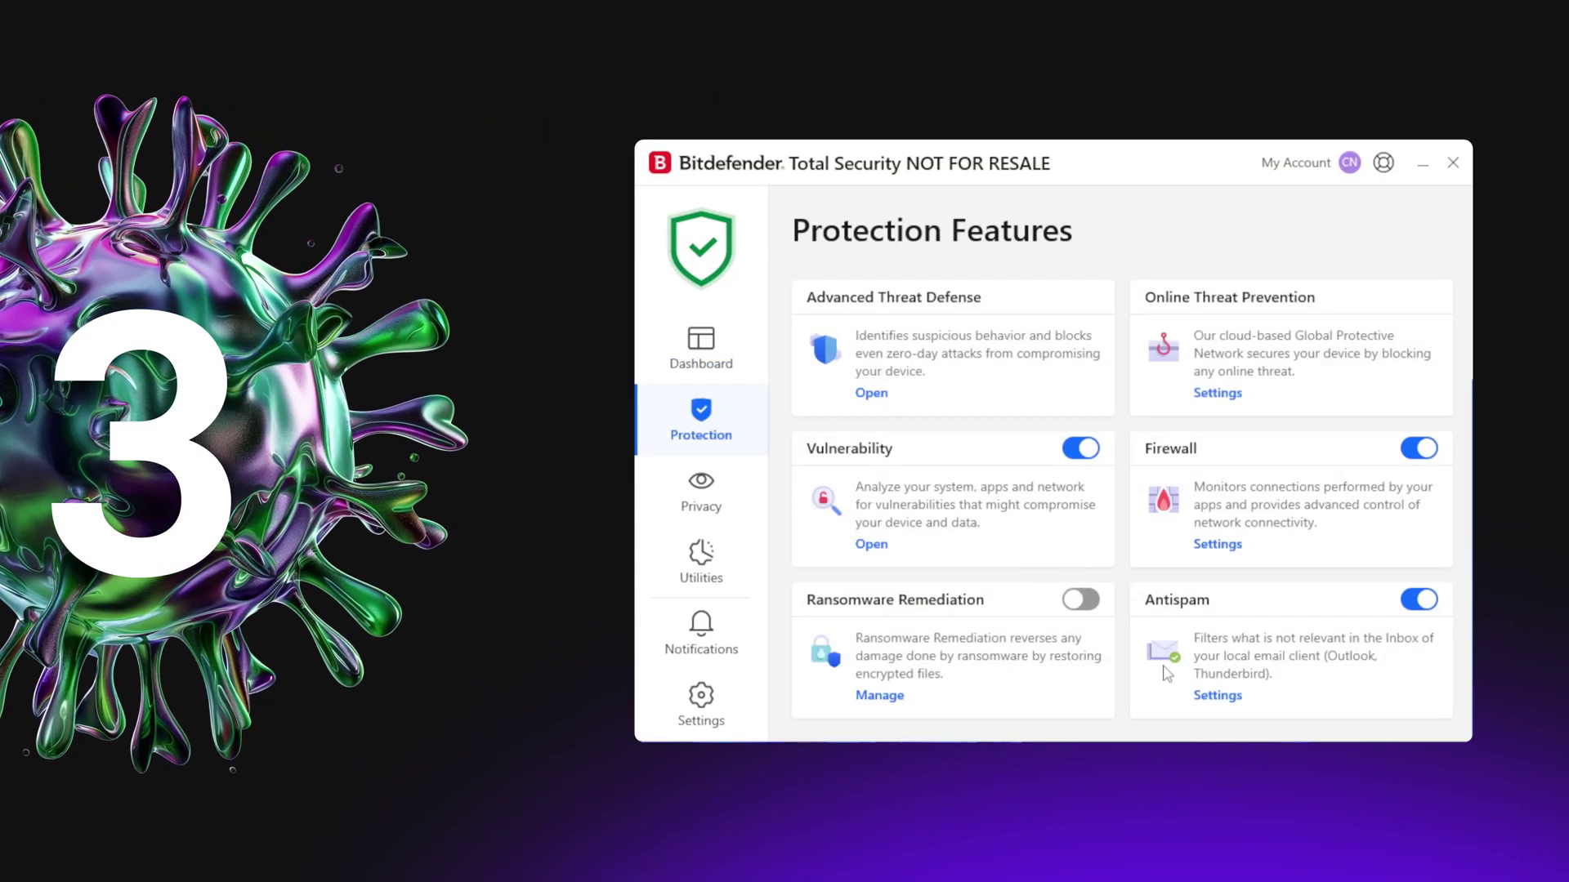
scroll(1166, 663, "up", 2)
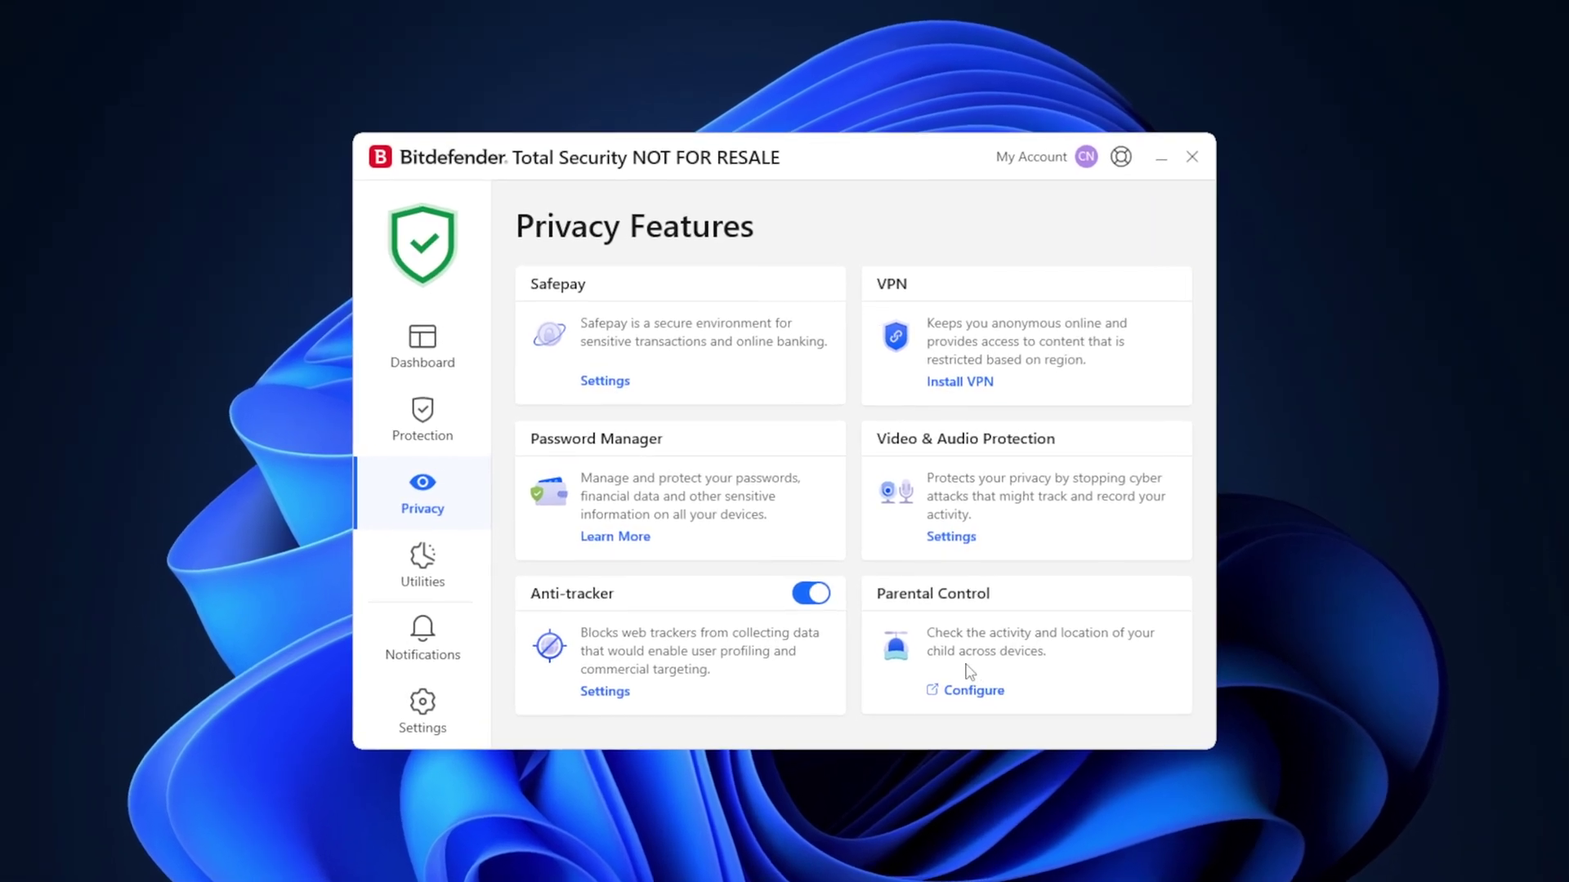
Step: In Bitdefender's Utilities, run Optimize under OneClick Optimizer to clear unnecessary files
left_click(403, 598)
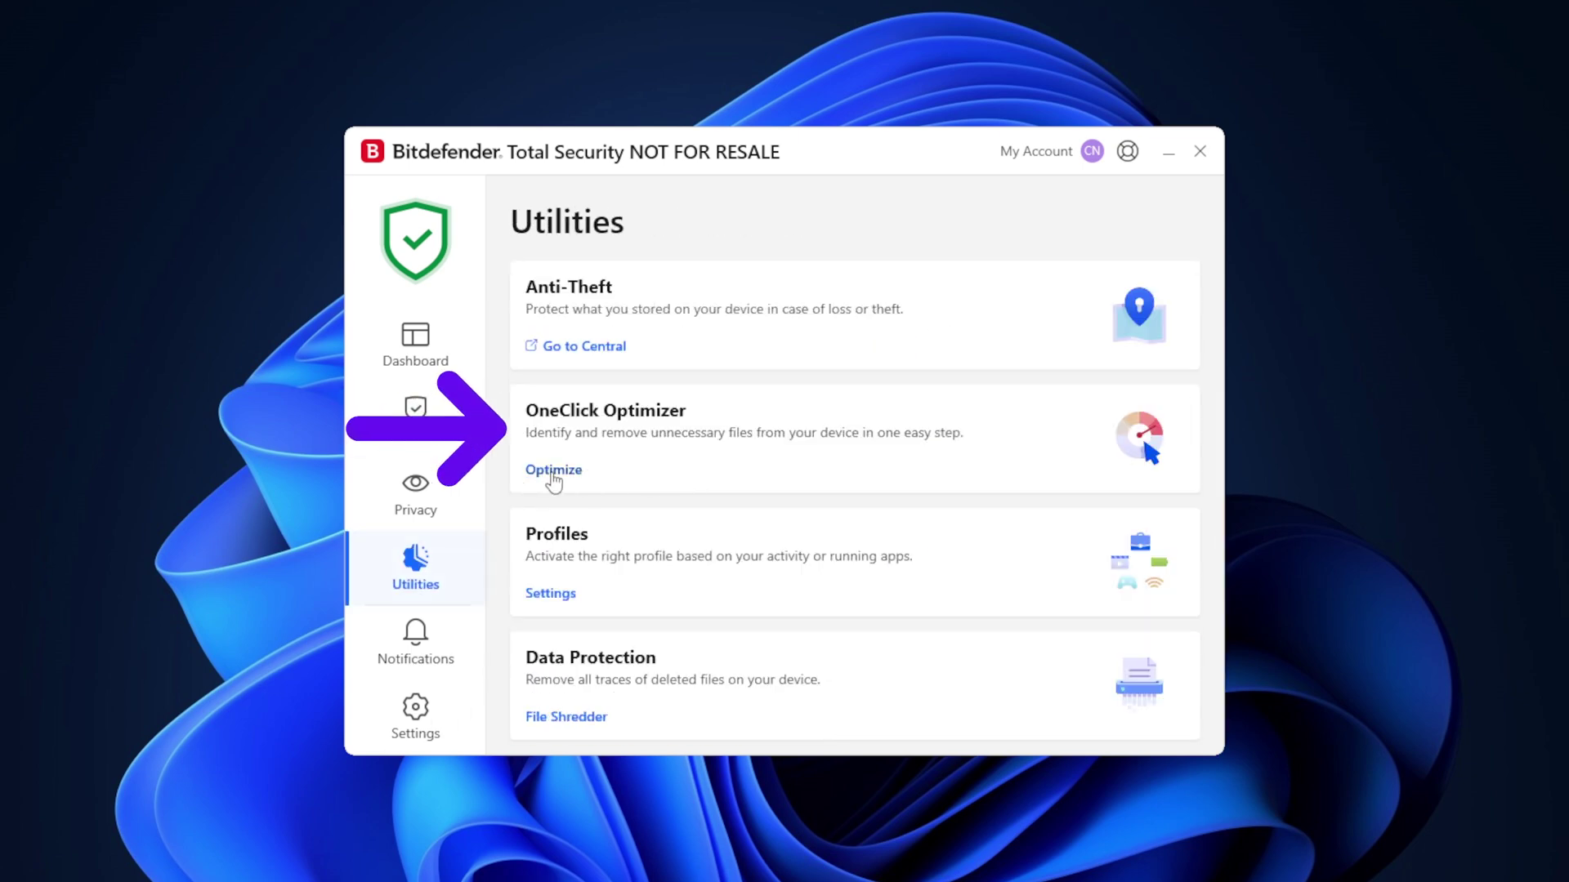
left_click(553, 473)
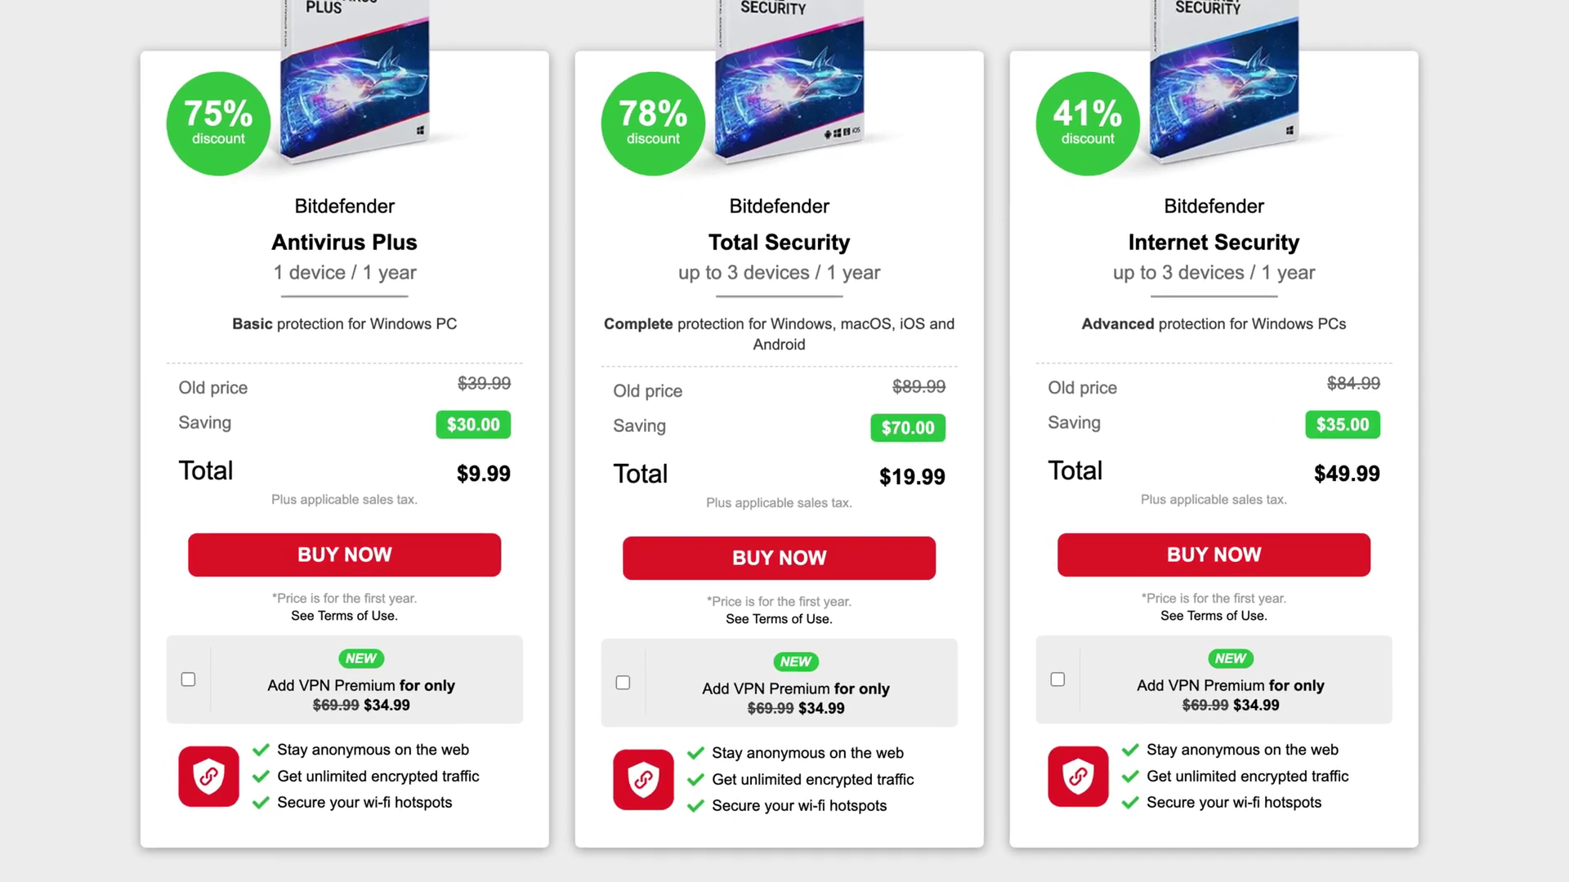
scroll(785, 441, "down", 10)
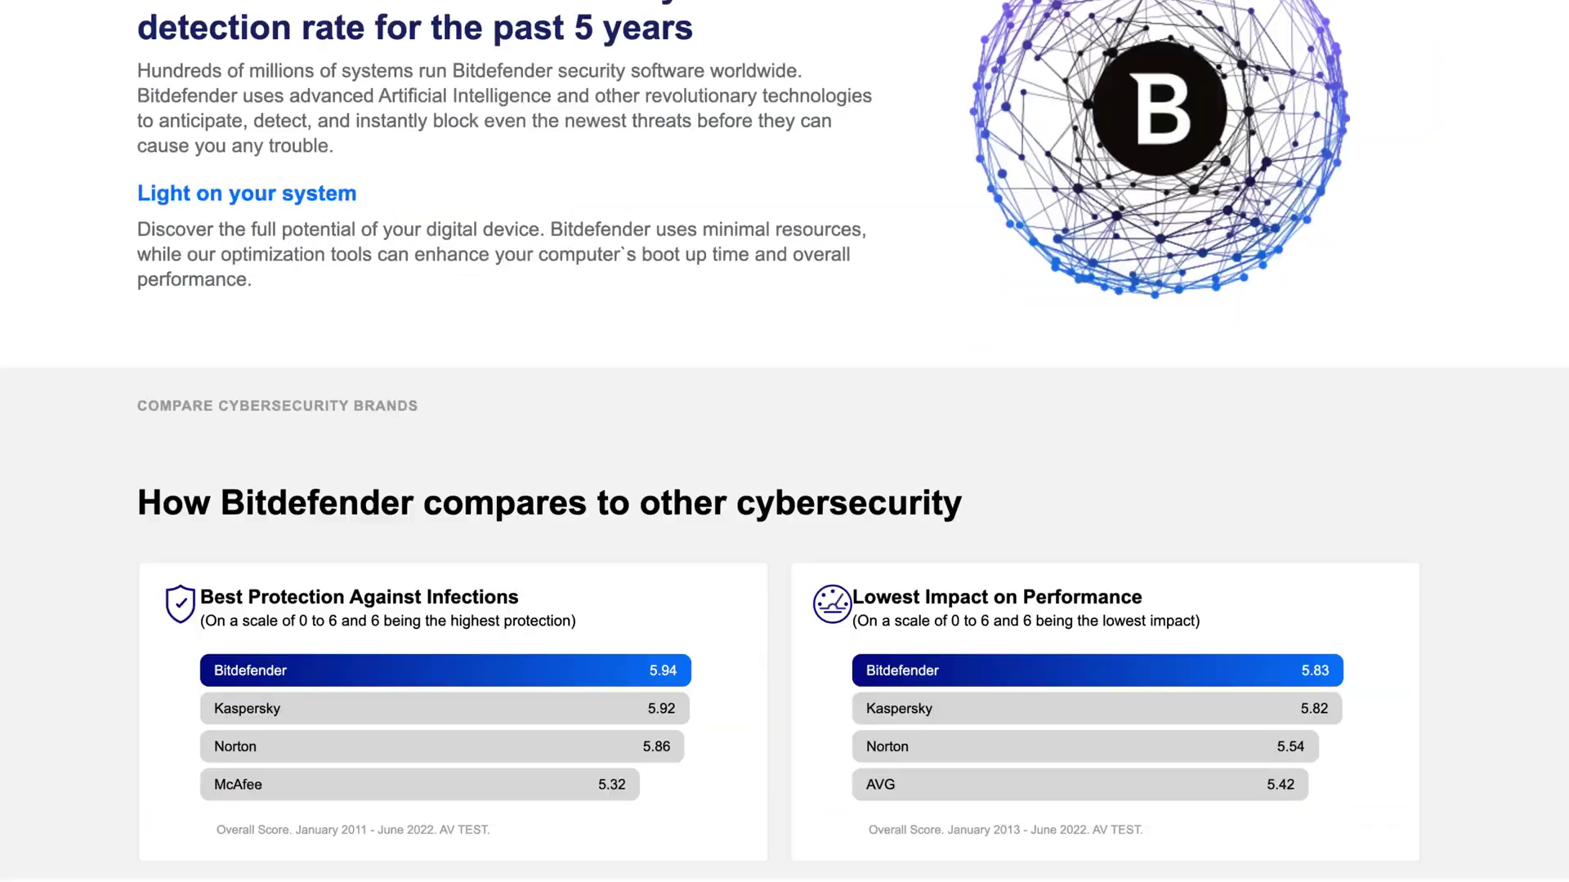
scroll(785, 441, "down", 10)
scroll(785, 442, "down", 10)
scroll(784, 442, "down", 3)
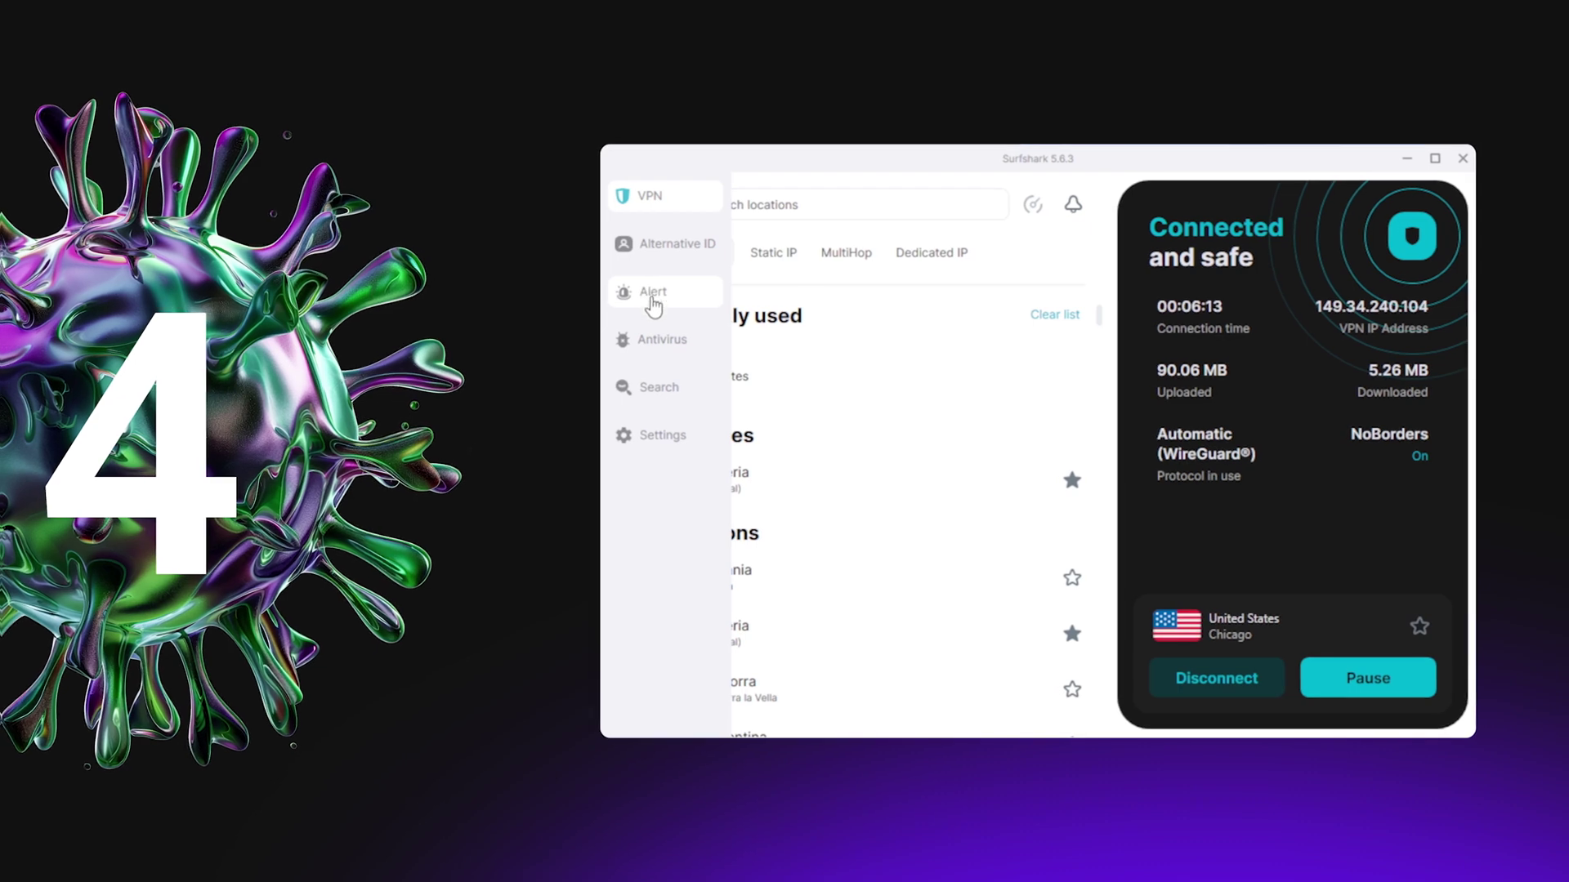
Step: Open the Antivirus section from Surfshark's sidebar
left_click(656, 346)
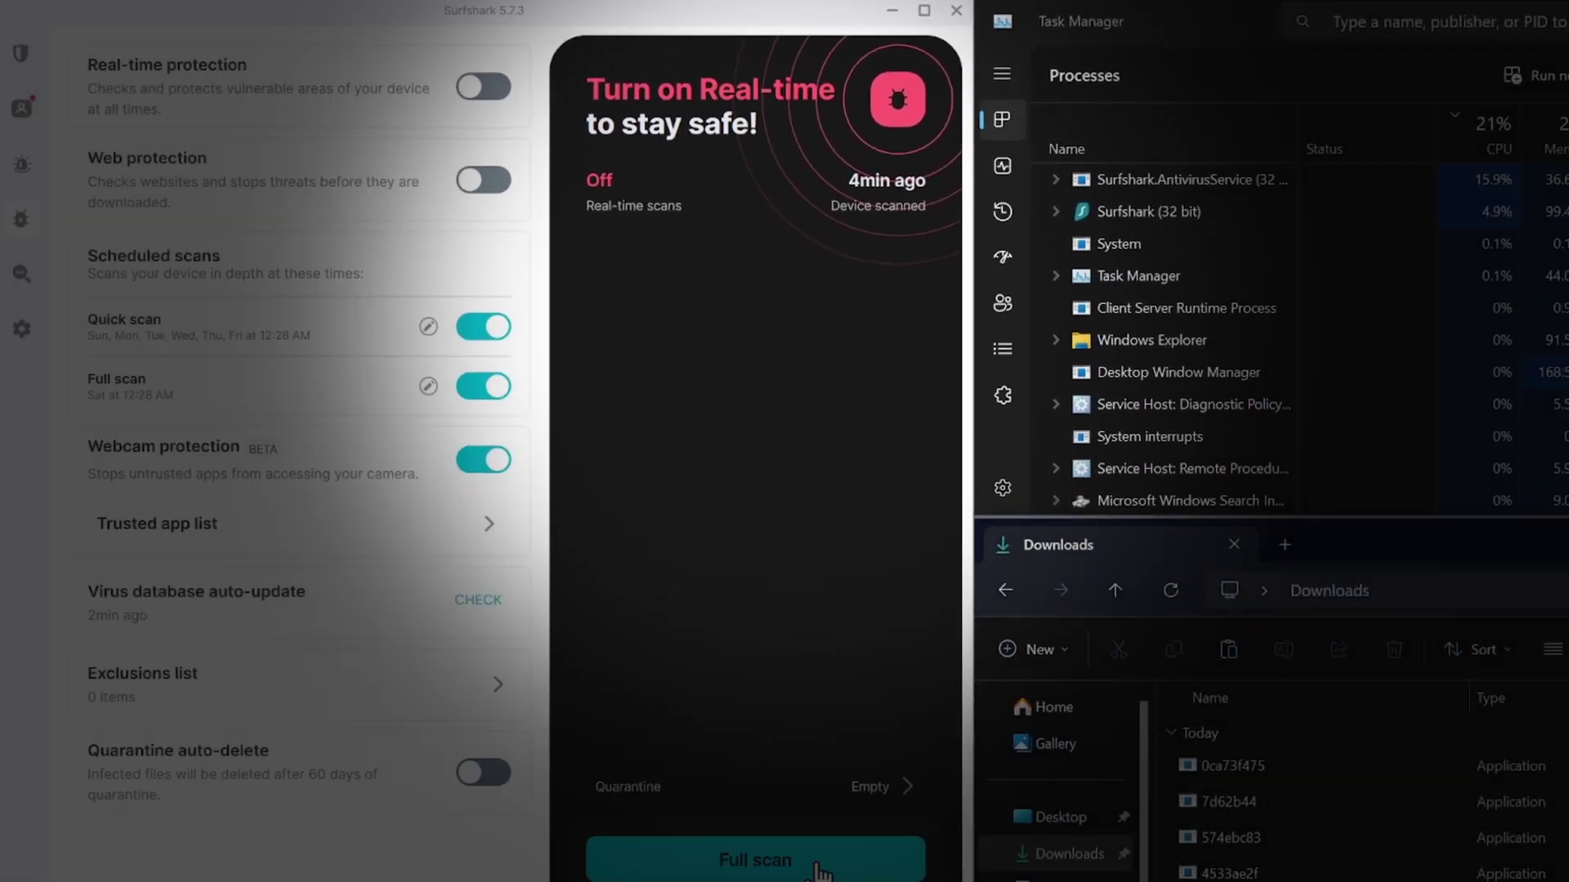
Step: Launch a Full scan from Surfshark's Antivirus page
left_click(803, 854)
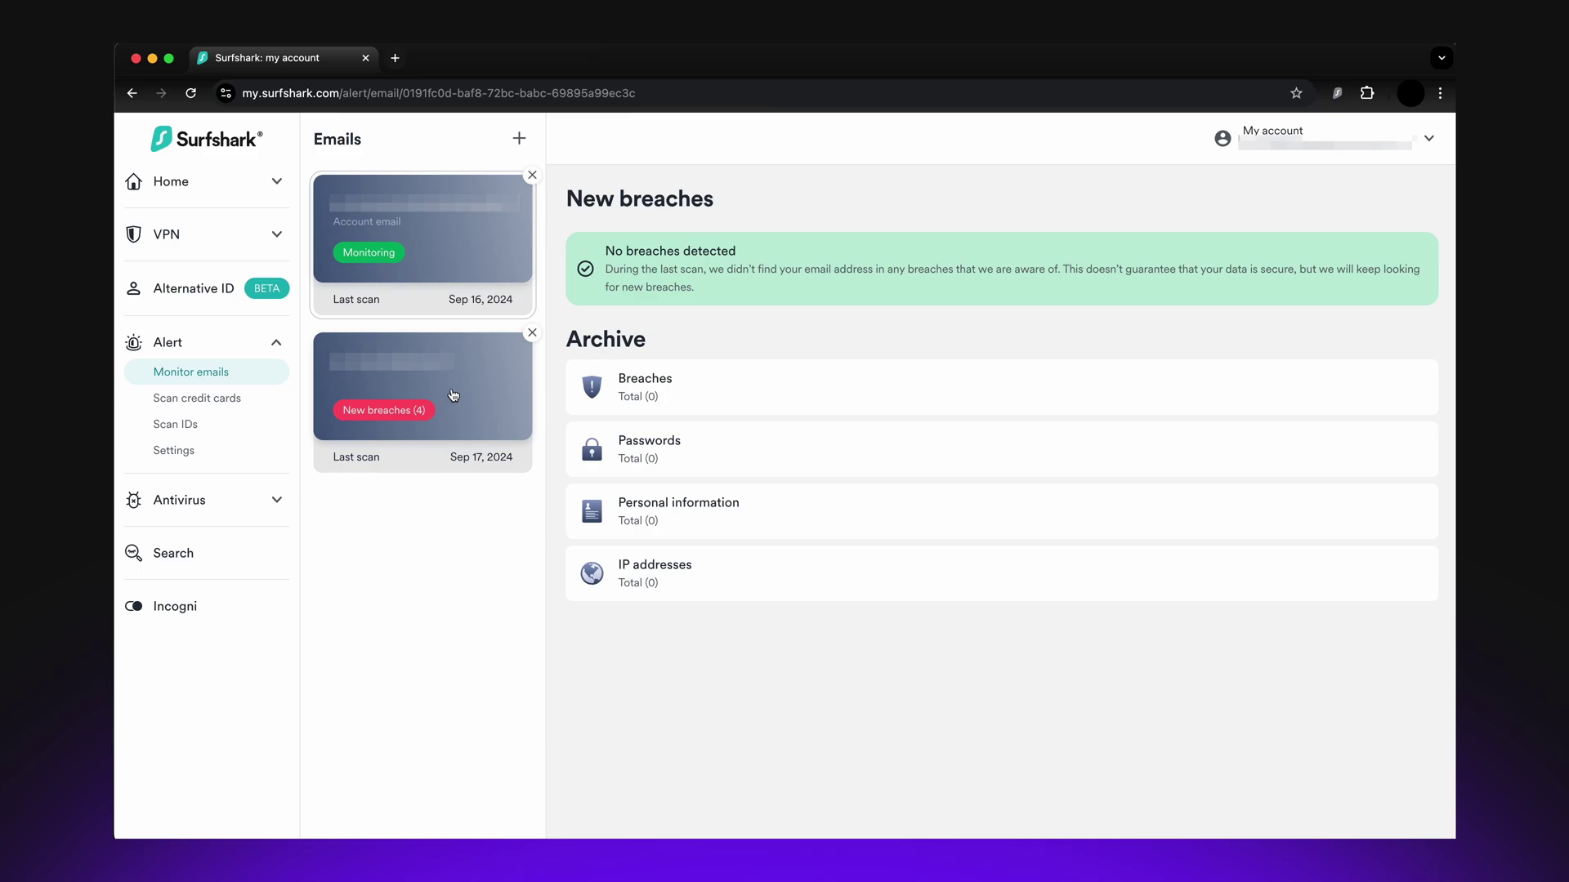
Step: Under Alert > Monitor emails, select the second email card showing New breaches (4)
left_click(452, 395)
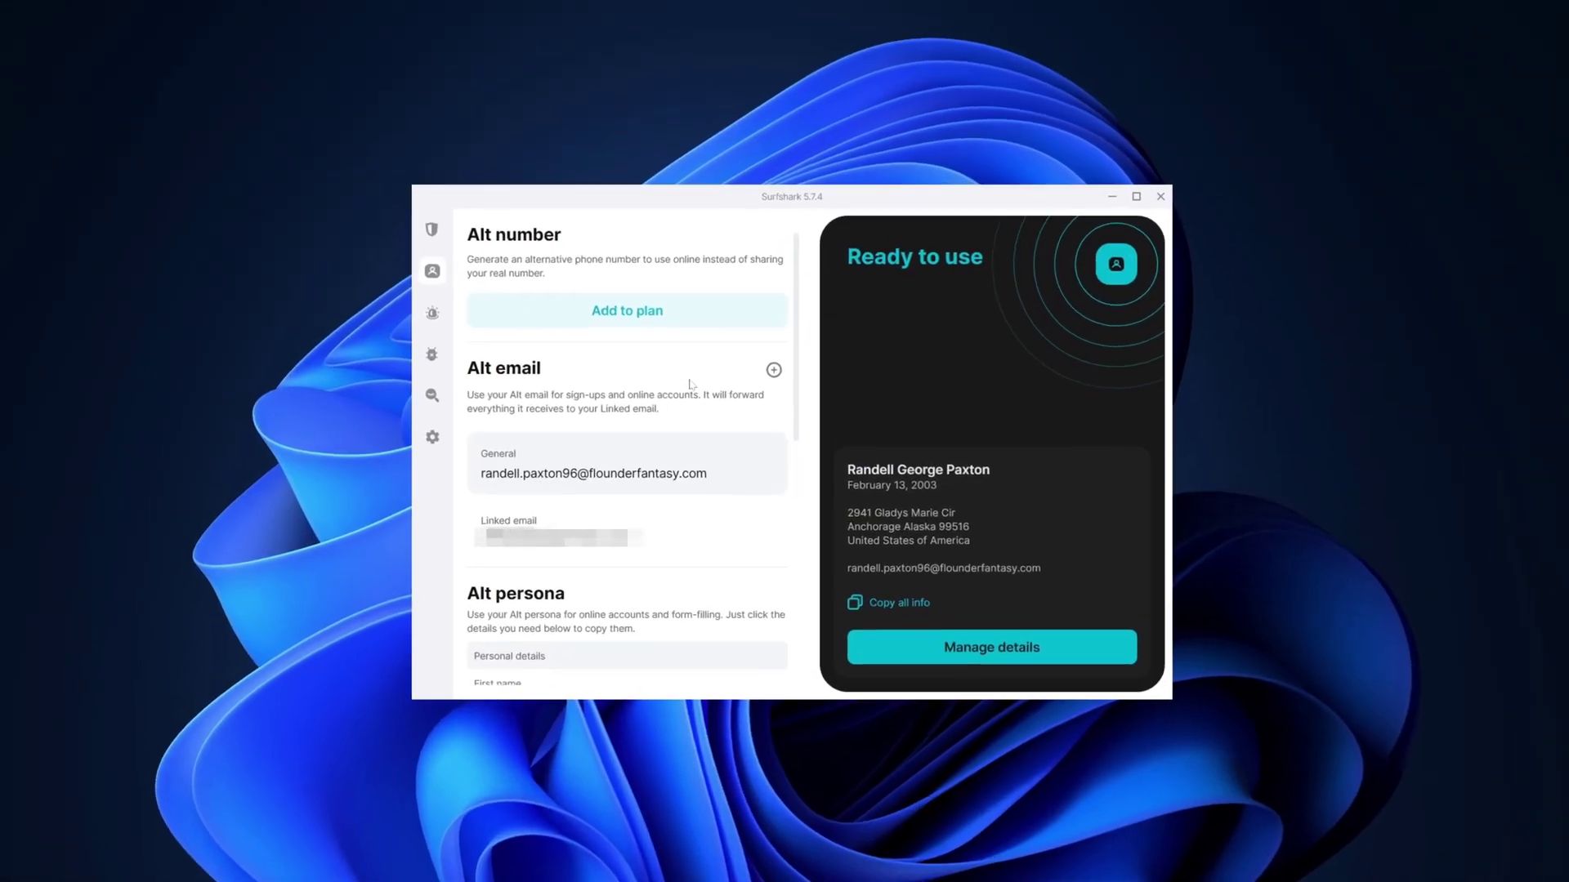
scroll(688, 507, "down", 2)
scroll(688, 508, "down", 2)
scroll(687, 497, "down", 1)
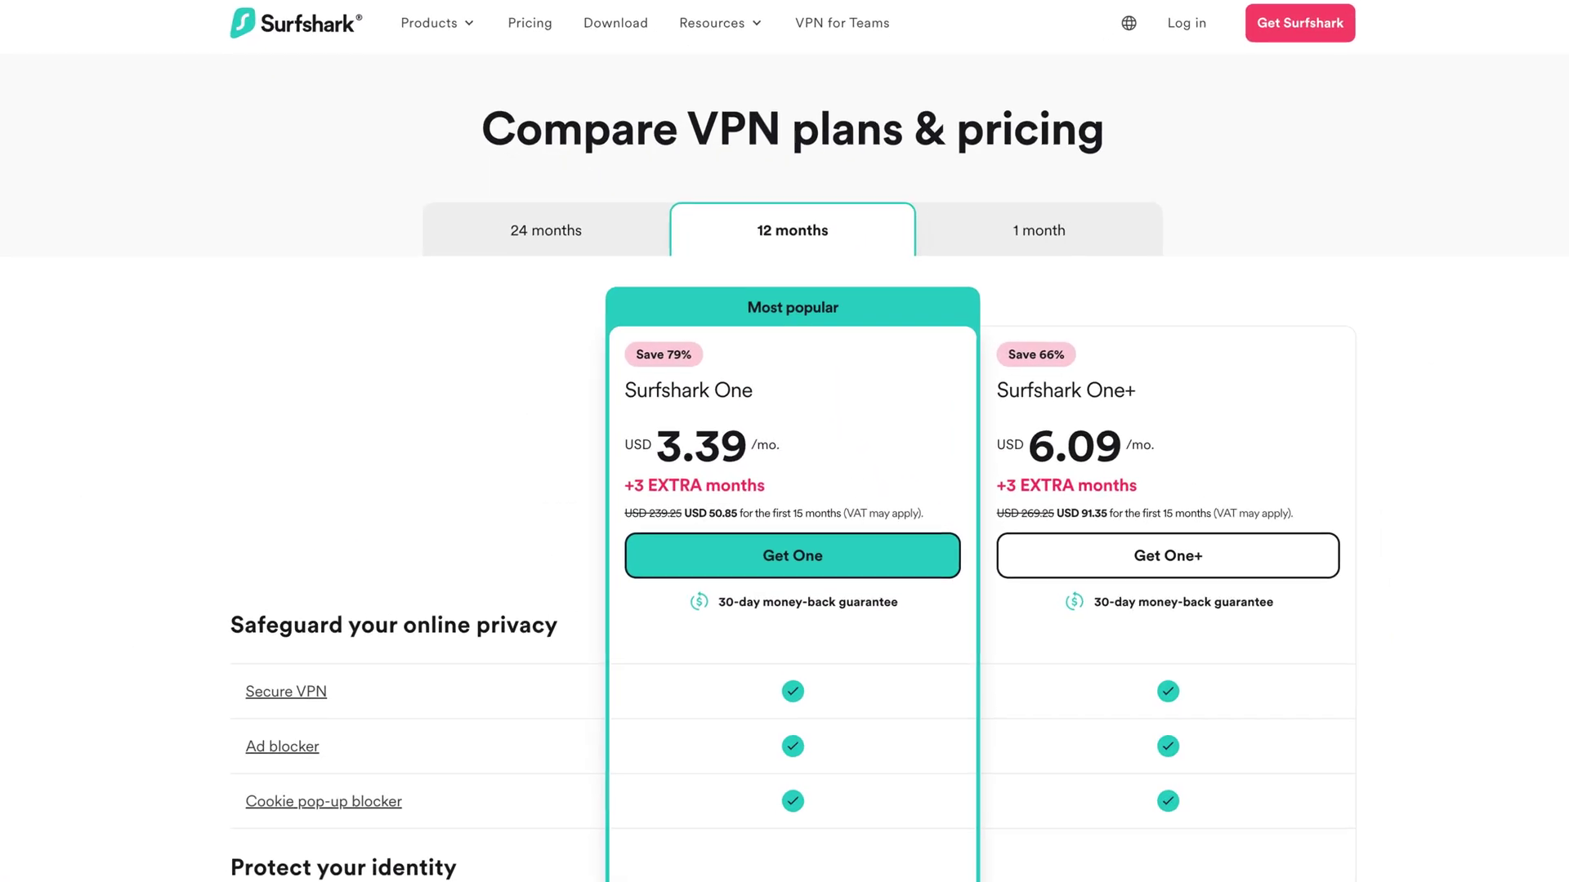
scroll(785, 441, "down", 1)
scroll(785, 441, "down", 2)
scroll(785, 441, "down", 3)
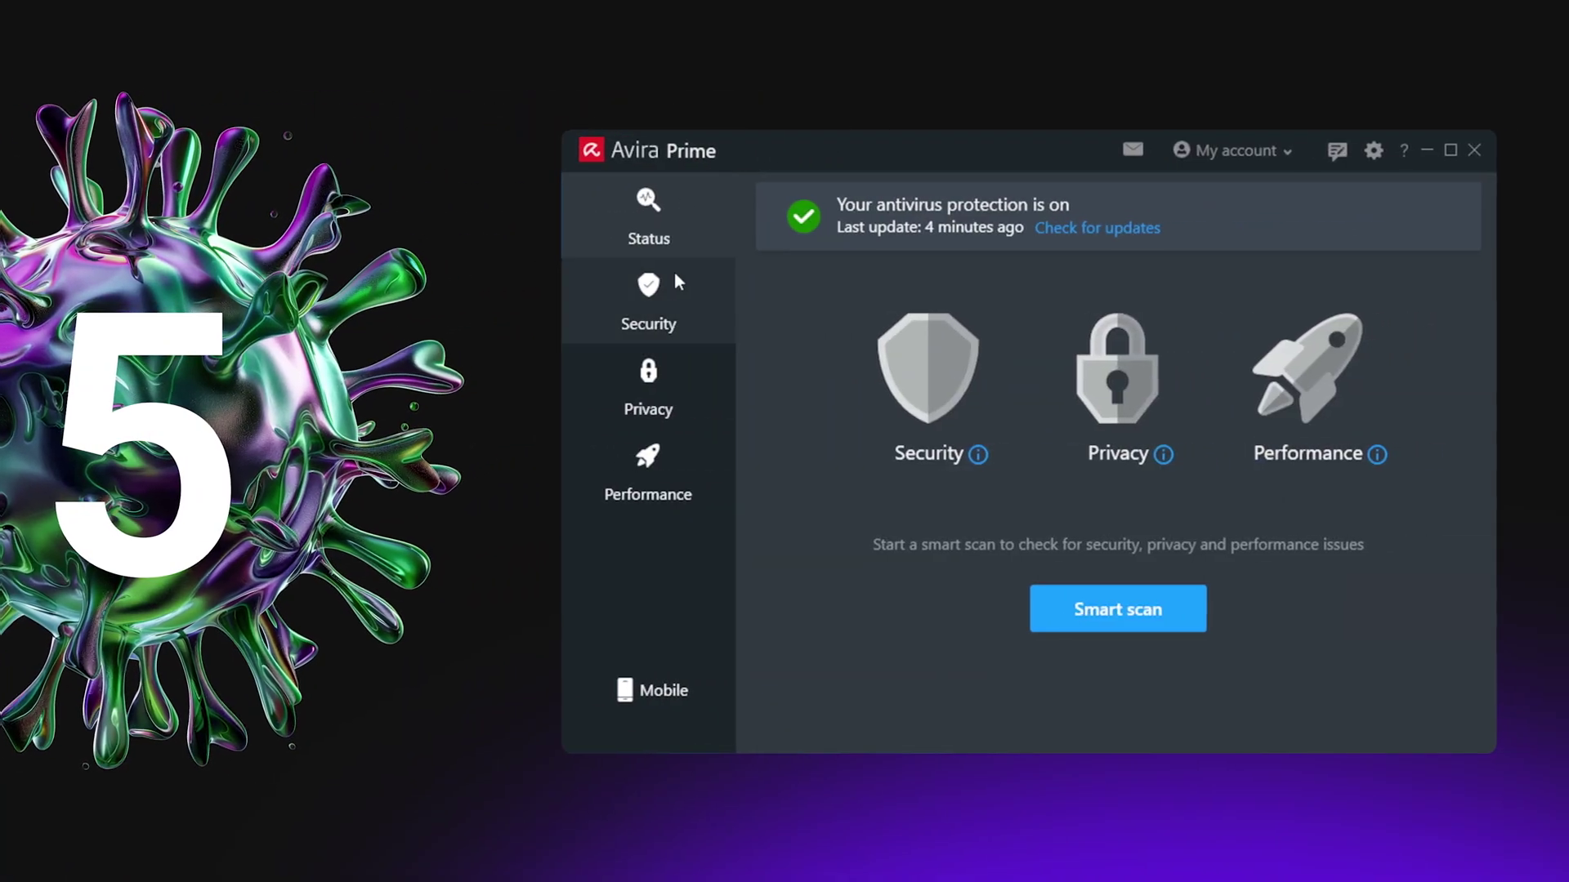
Step: Open Avira's Security tiles, view the Virus scans types, then return to Security
left_click(684, 312)
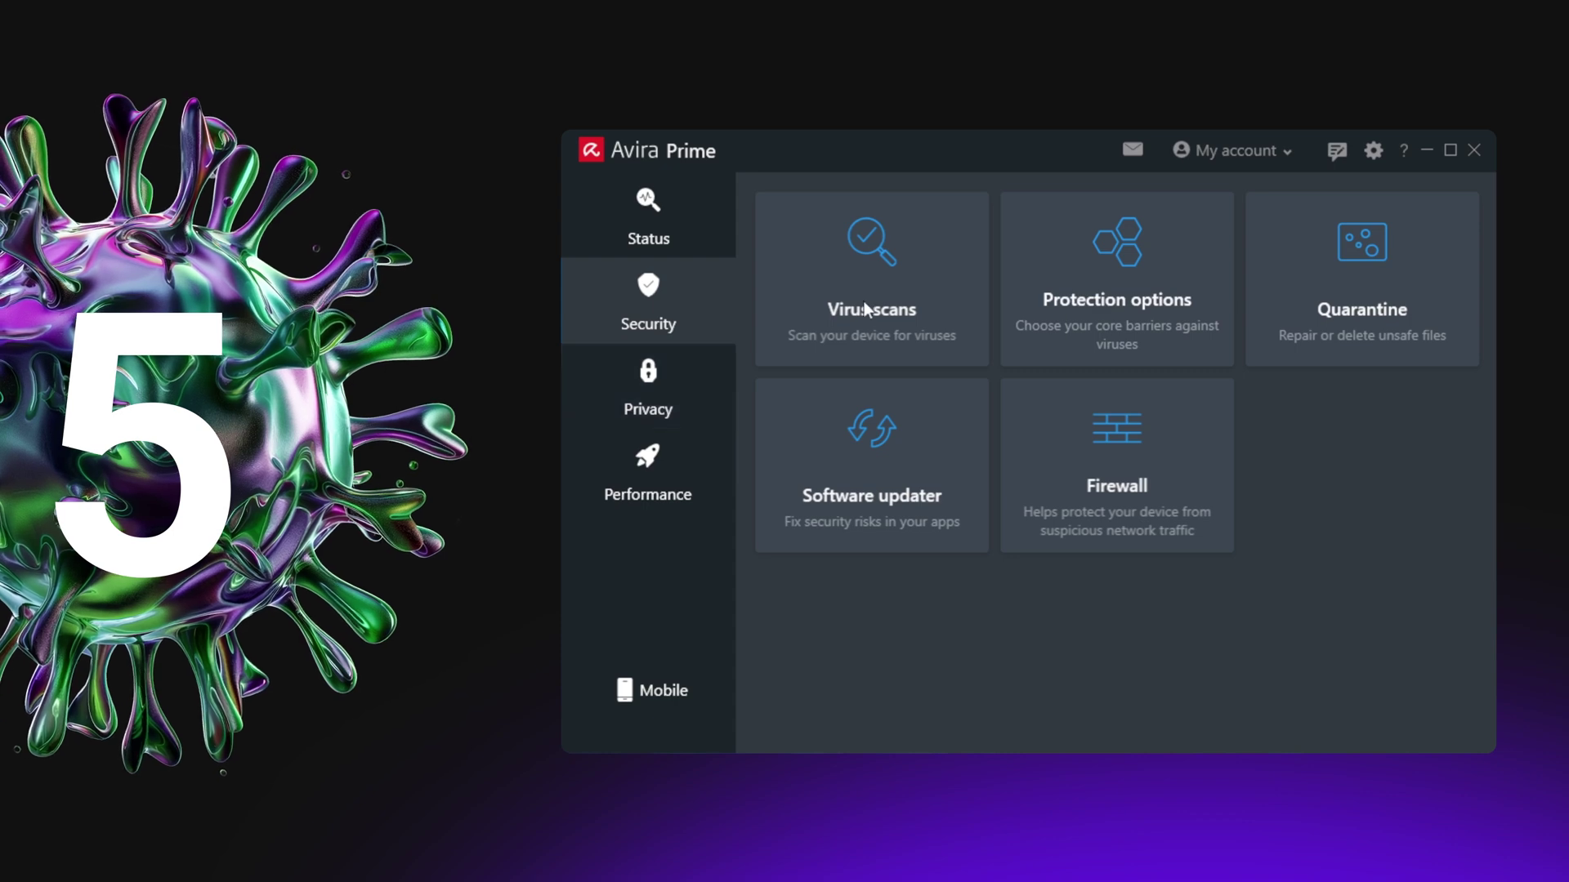
left_click(892, 299)
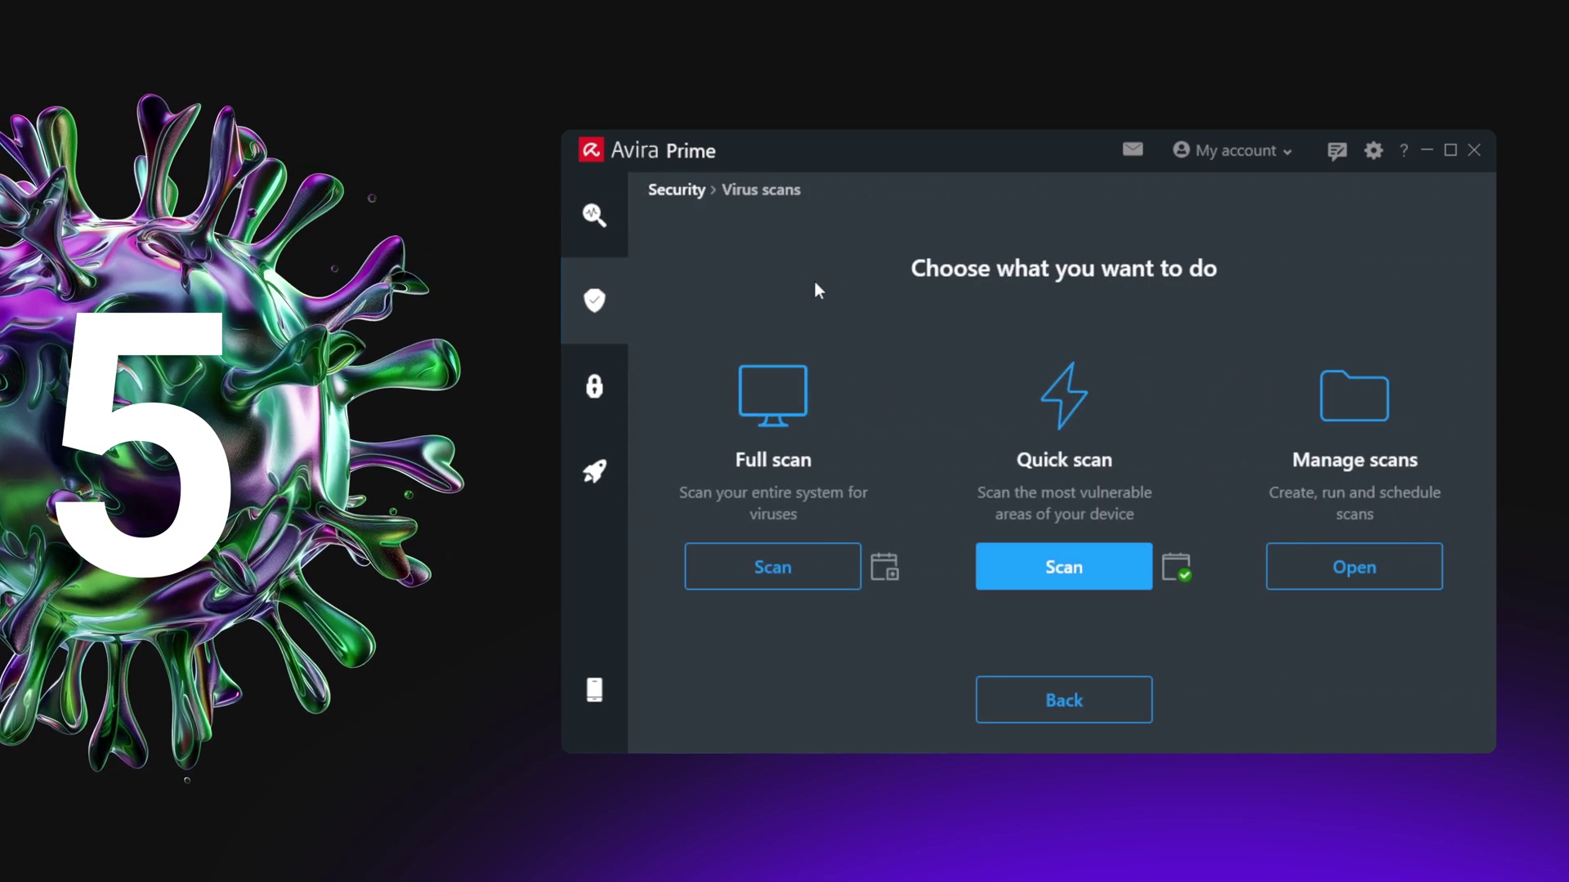
left_click(599, 289)
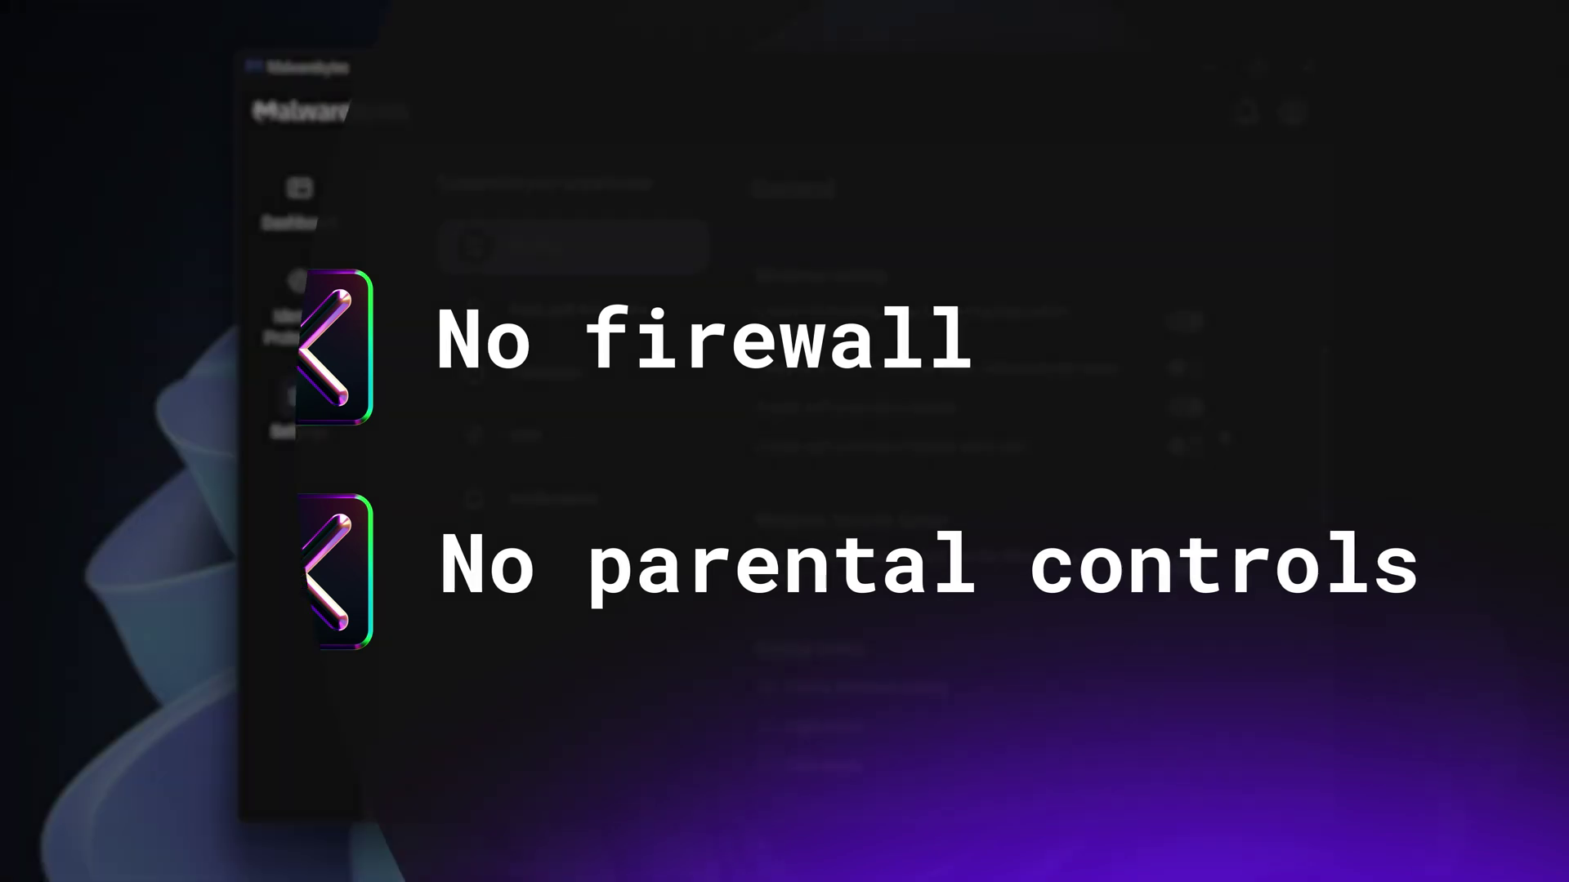
scroll(1220, 437, "down", 5)
scroll(1220, 436, "down", 1)
scroll(1222, 436, "down", 2)
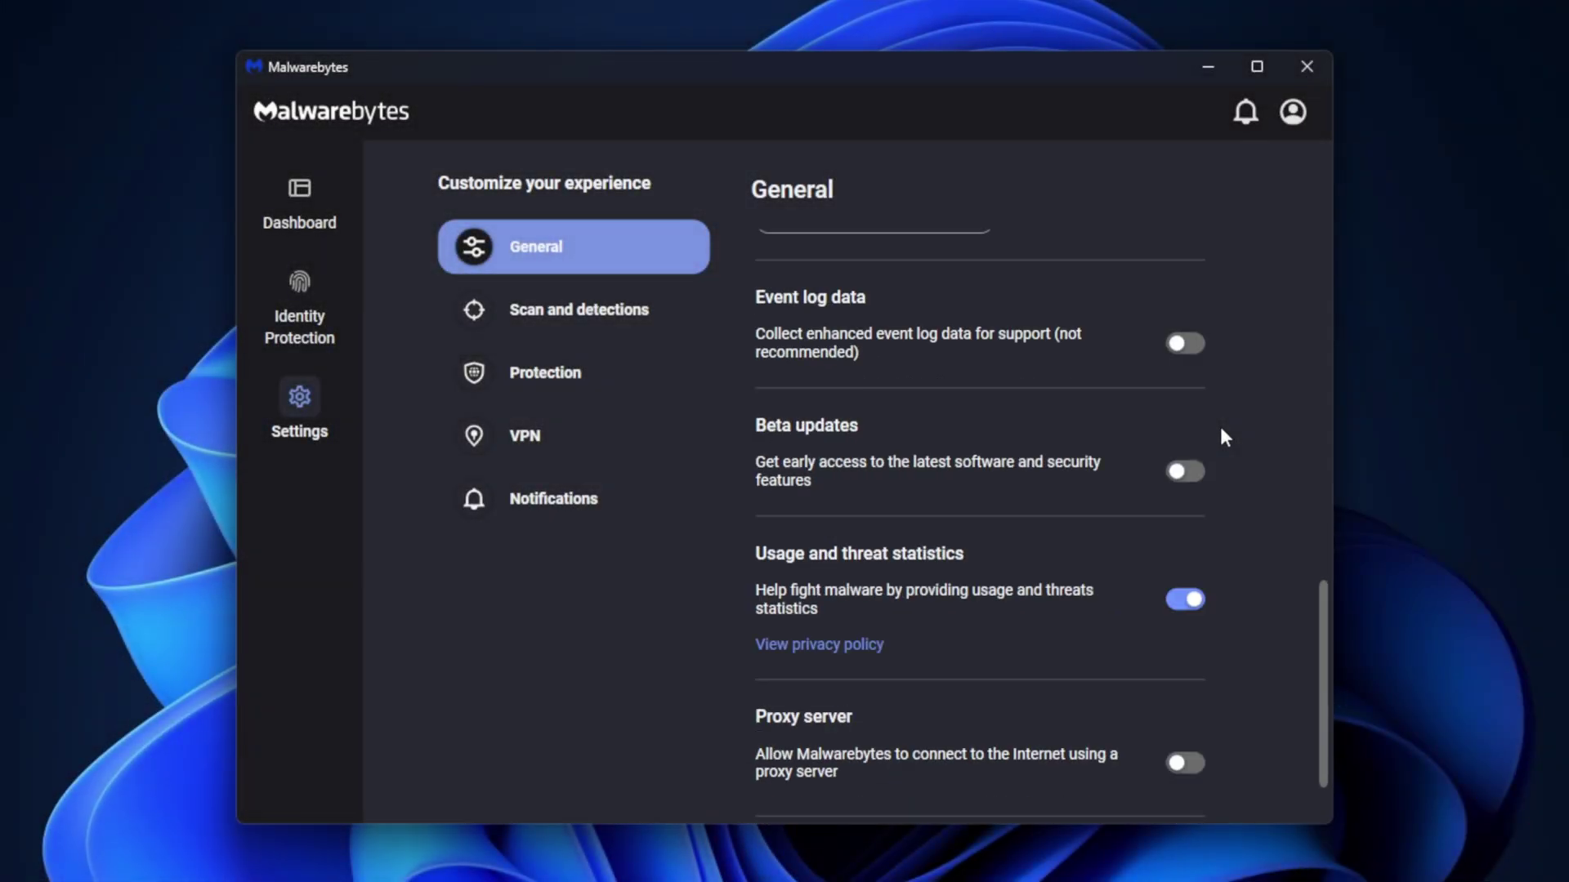
scroll(1223, 436, "down", 1)
Step: Open Malwarebytes' Scan and detections settings after reviewing the General settings
left_click(605, 324)
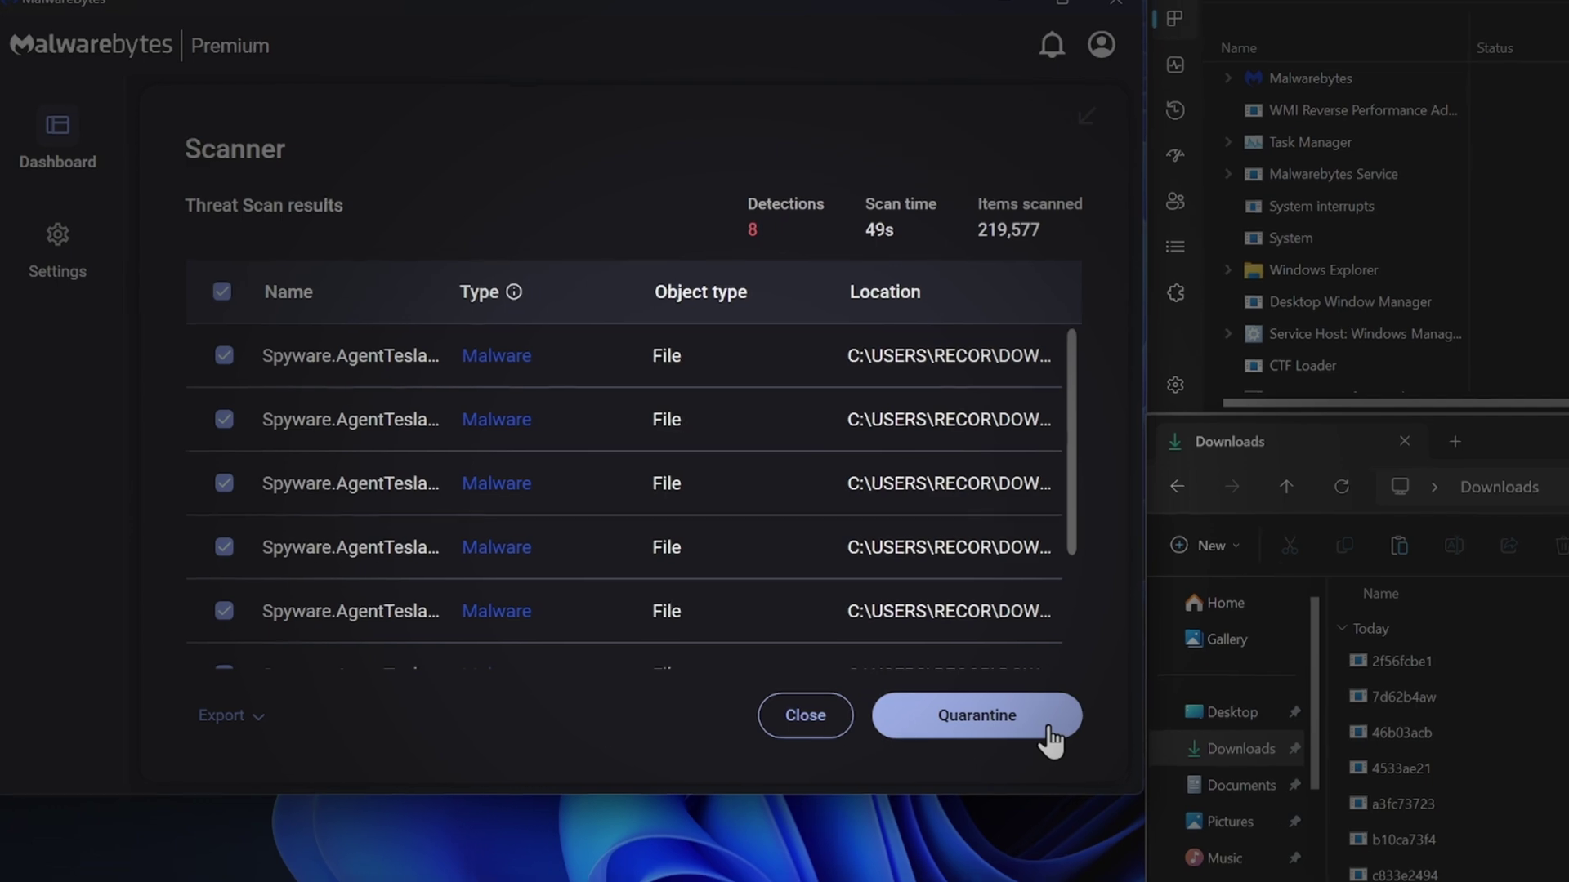
Step: Quarantine all eight checked threats from the Malwarebytes Threat Scan results
left_click(1117, 744)
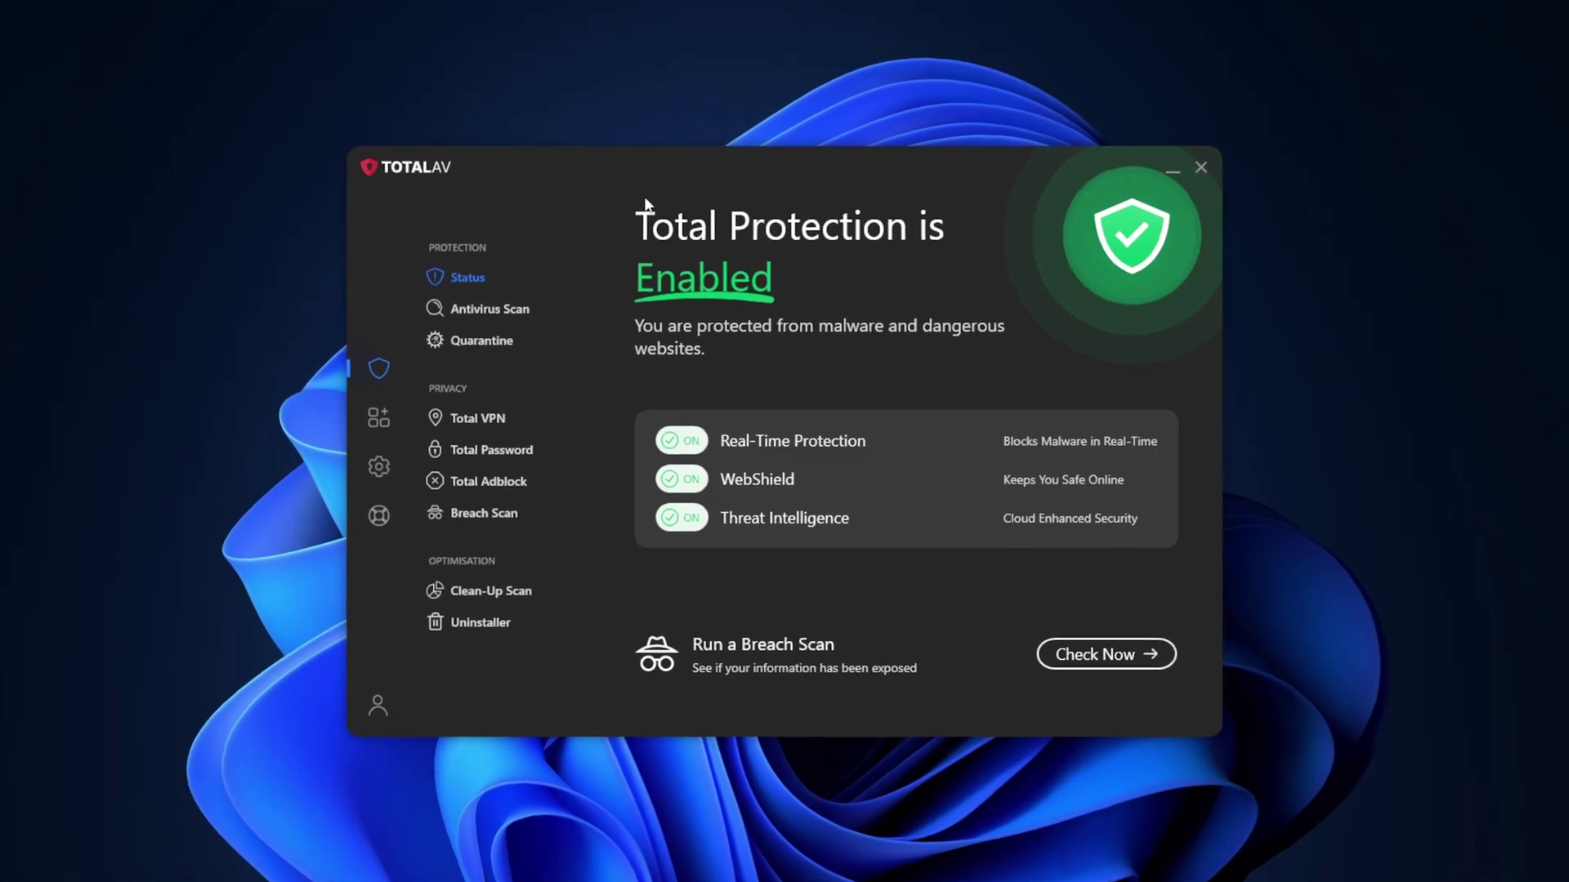
Step: Go to Antivirus Scan under Protection in the TotalAV sidebar
left_click(463, 296)
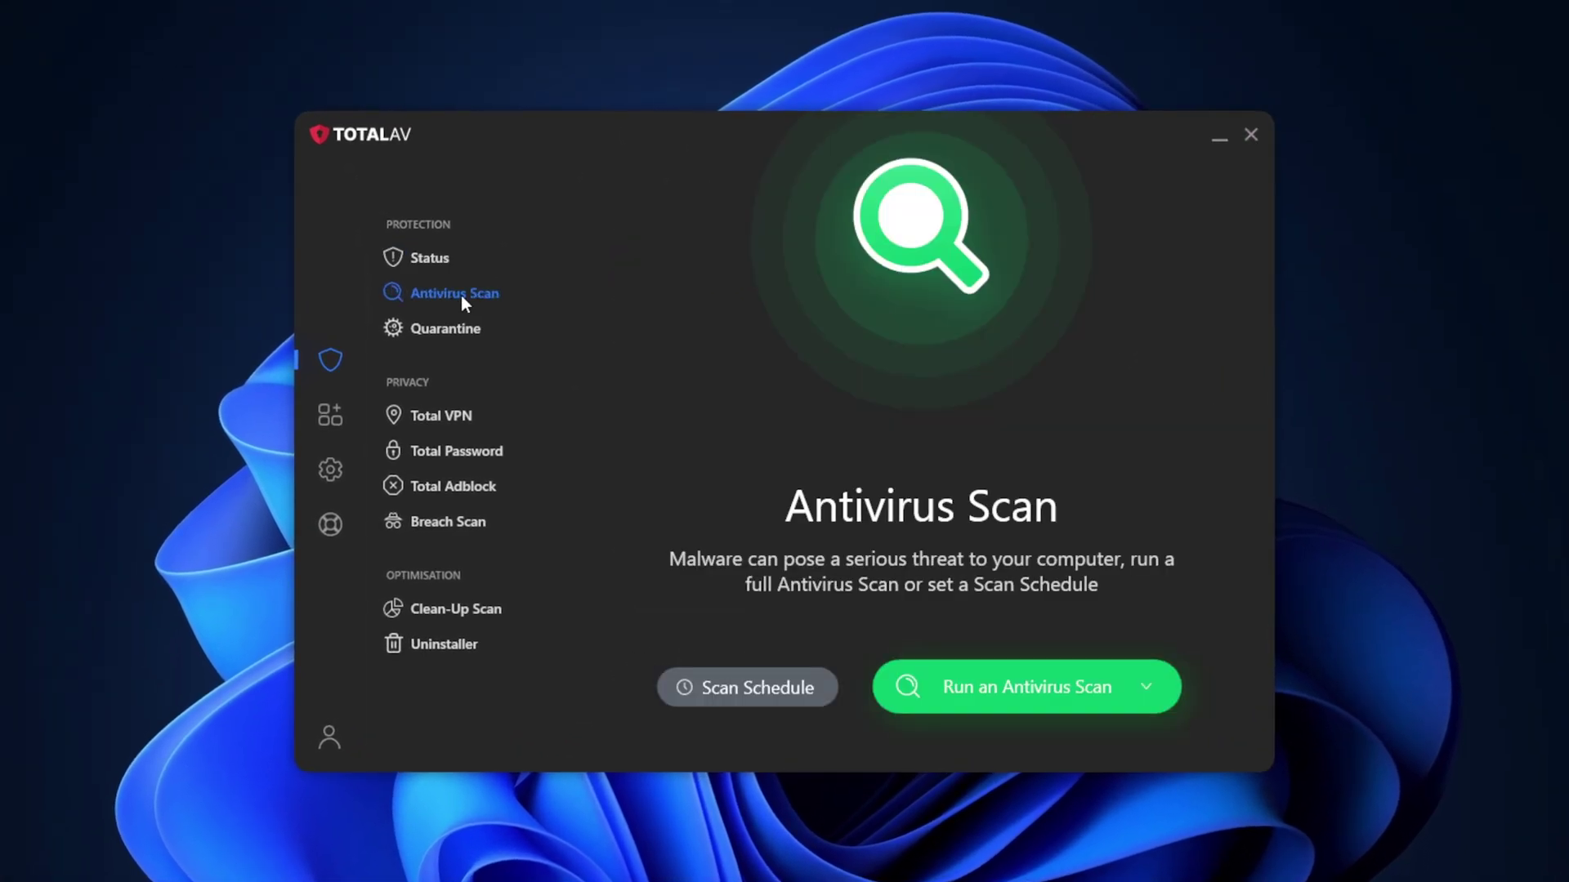